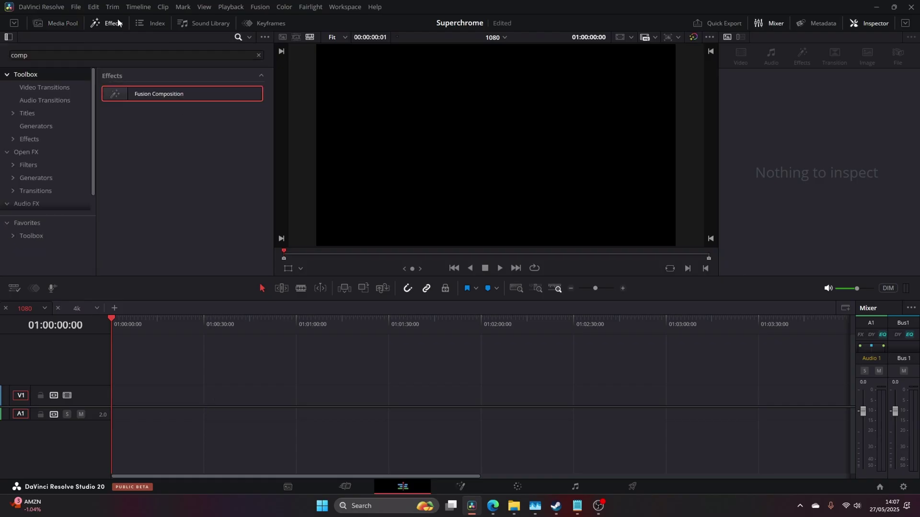
Place a Fusion Composition clip at the start of V1, stretched to about 51 seconds.
drag(130, 94, 268, 396)
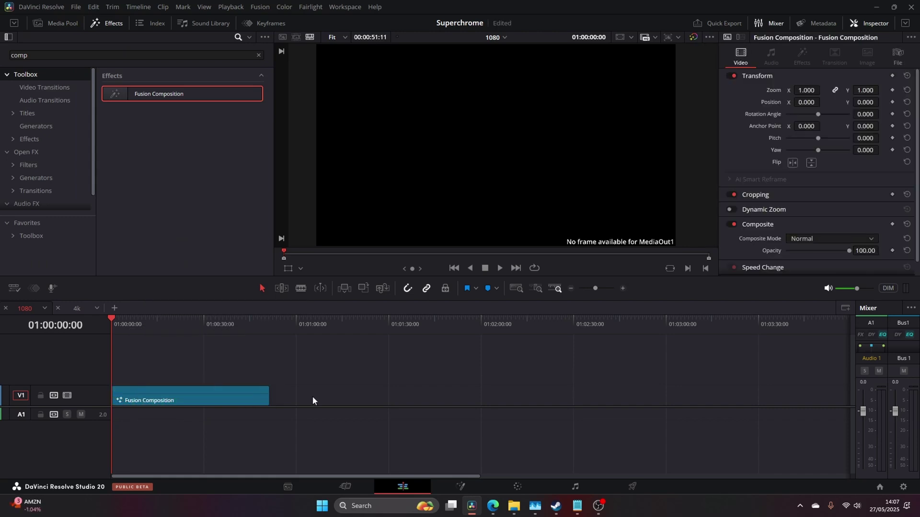
On the Fusion page, import the BLEWTOOF - SUPERCHROME FINAL.comp composition.
click(461, 486)
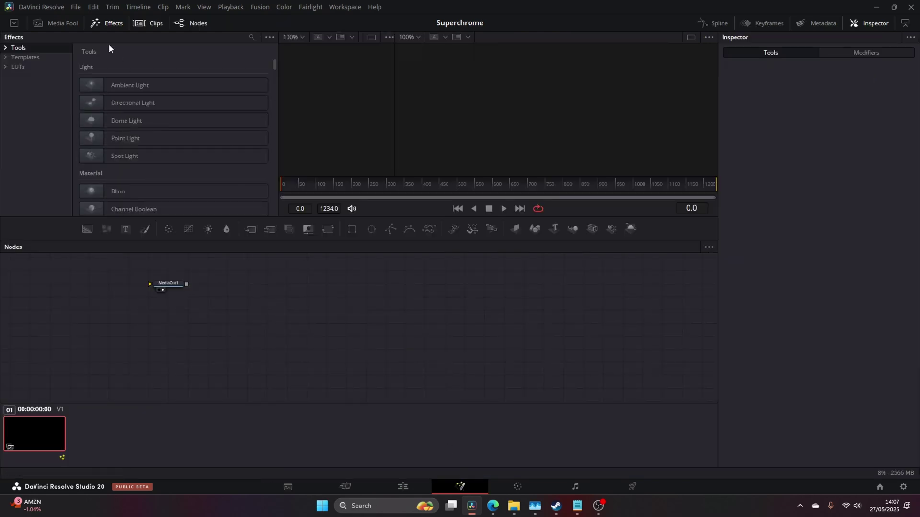
click(80, 8)
mouse_move(89, 125)
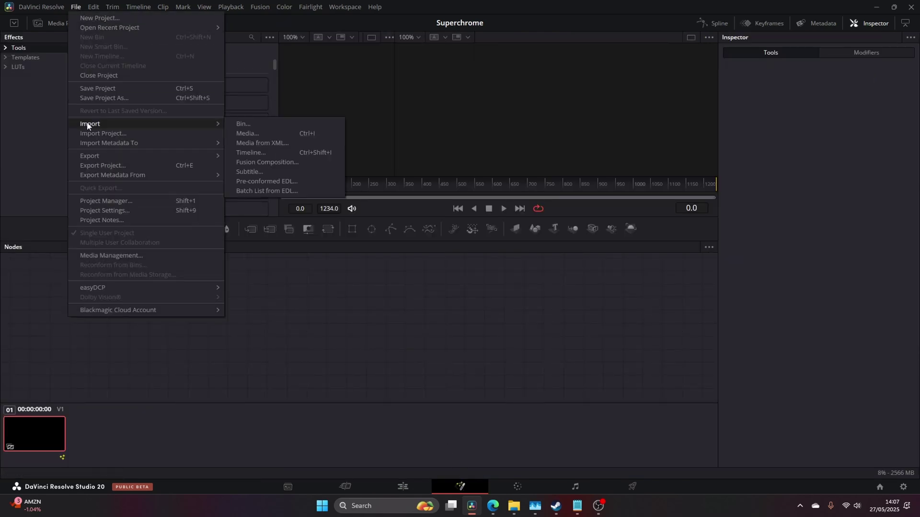
click(283, 162)
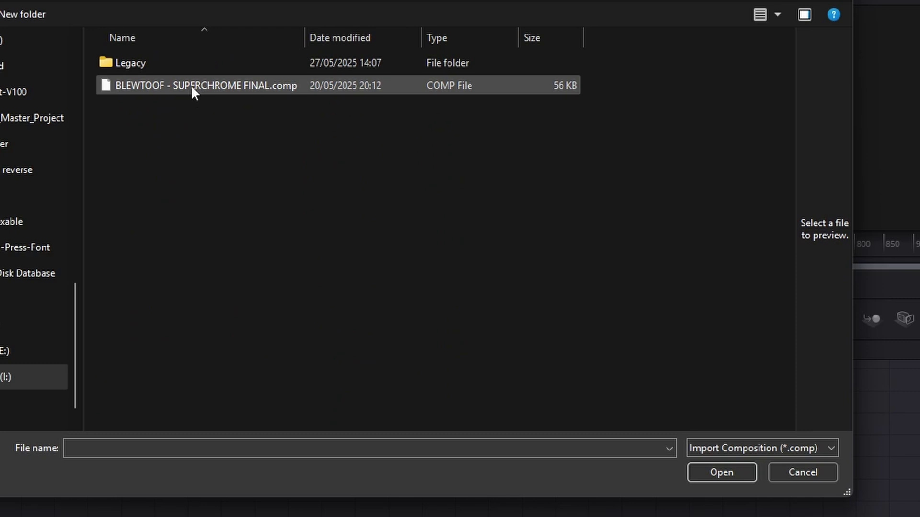
click(191, 86)
click(712, 472)
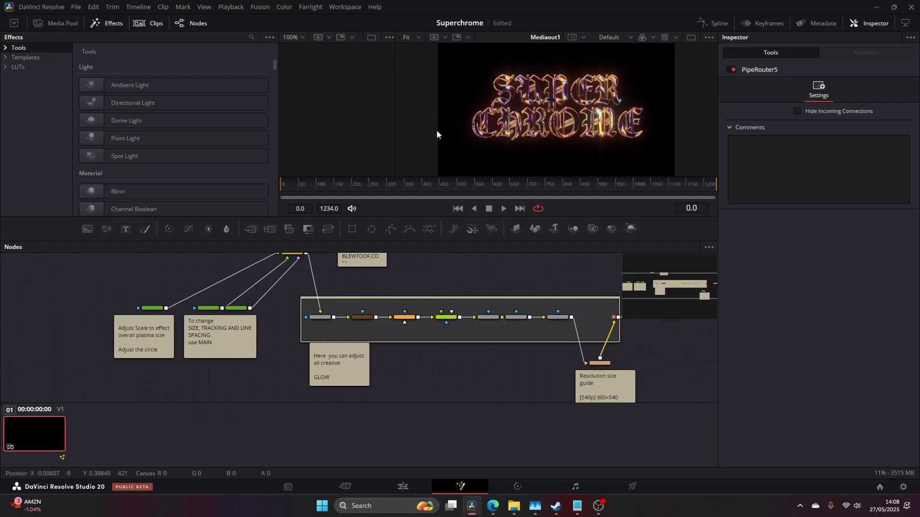
Enlarge the viewer, then pan the node graph and select the PLASMA node.
drag(410, 240, 417, 302)
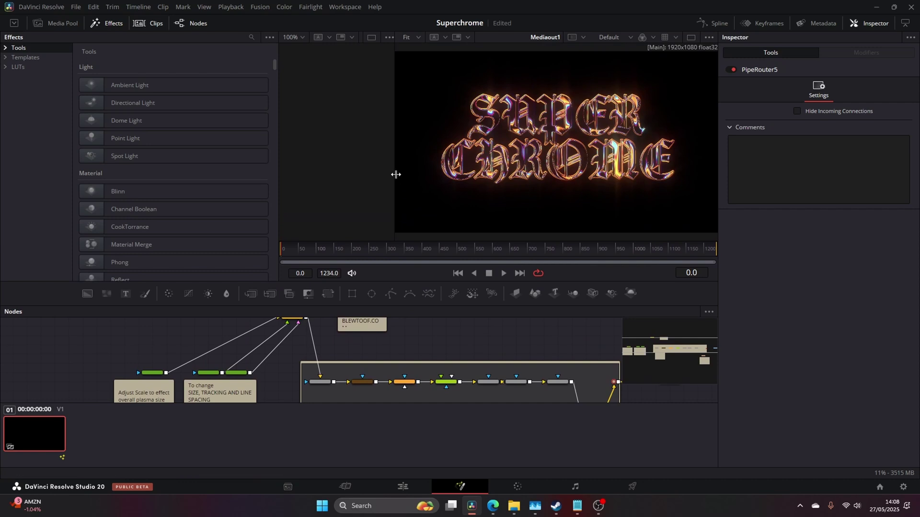
drag(395, 172, 329, 175)
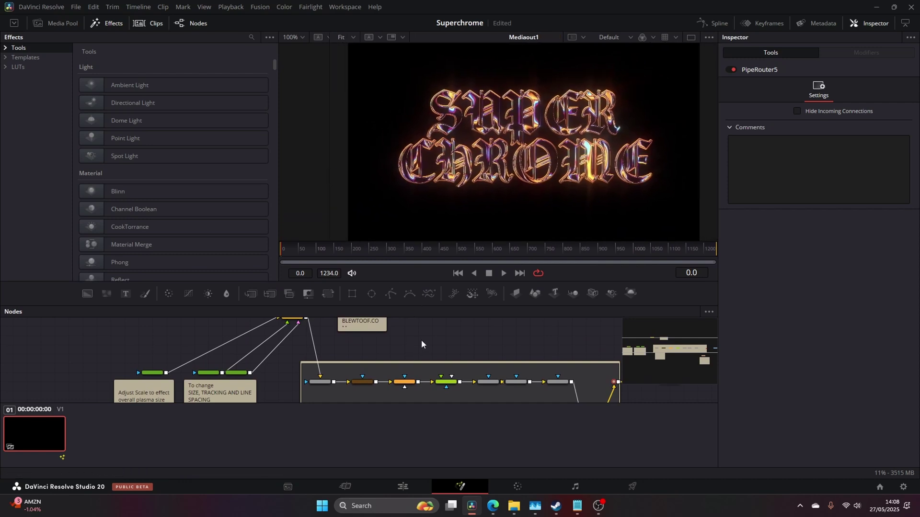
drag(421, 344, 594, 295)
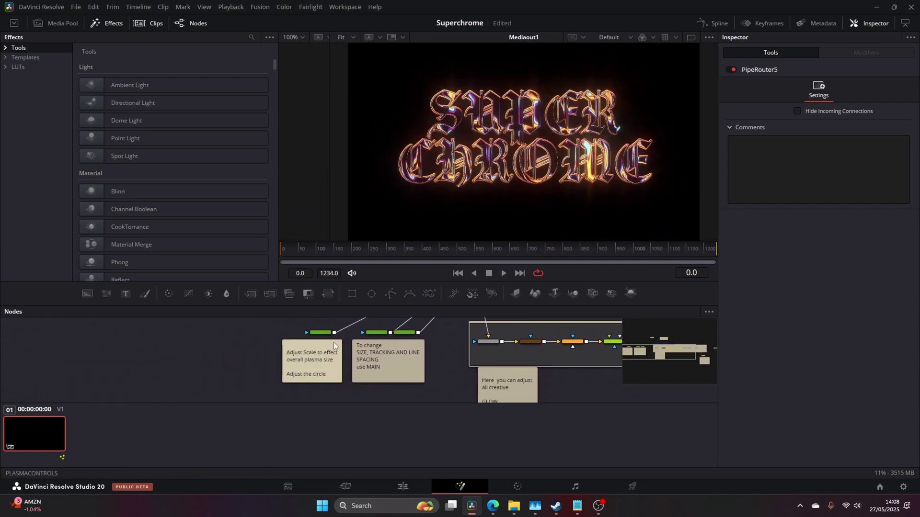
scroll(334, 345, up, 3)
click(329, 335)
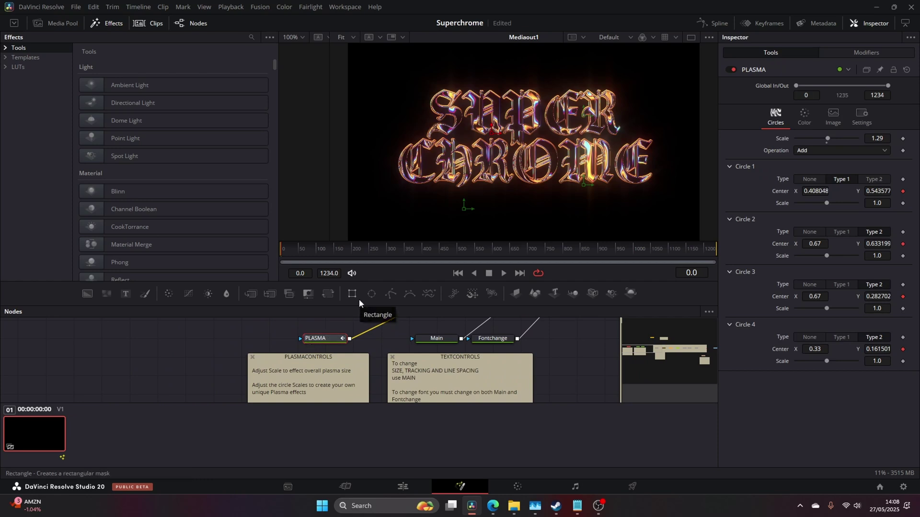
Enlarge the plasma scale, then cycle Operation through Subtract, Multiply, Divide, Maximum, Minimum, Difference, and back to Add.
mouse_move(831, 140)
mouse_down()
mouse_move(849, 139)
mouse_move(808, 144)
mouse_move(831, 150)
mouse_up()
click(829, 149)
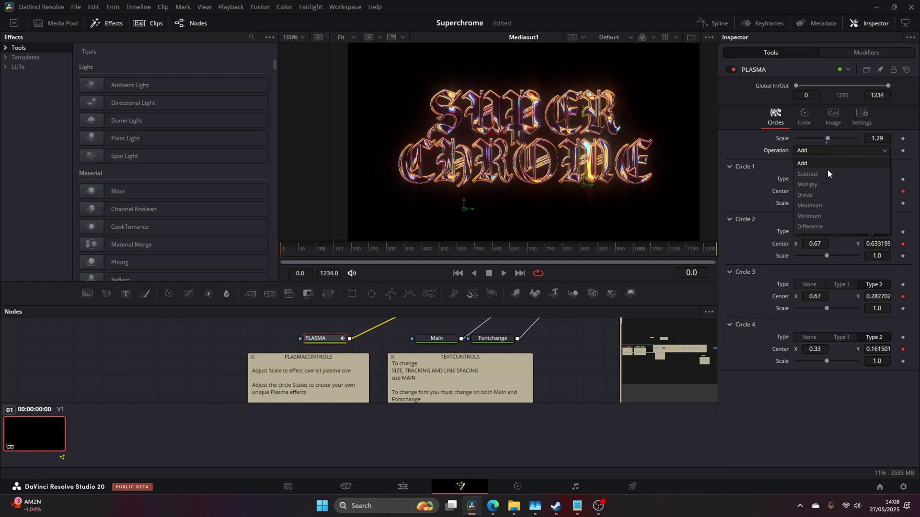
click(827, 173)
click(826, 151)
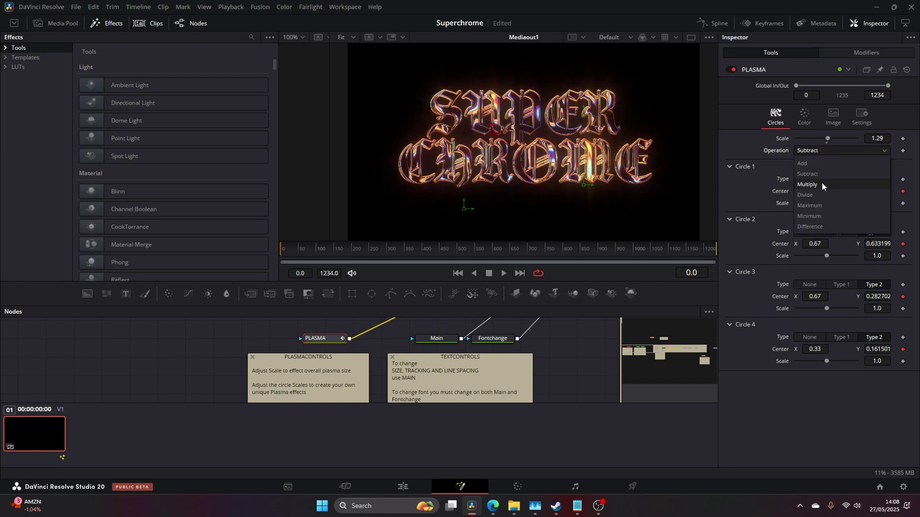
click(821, 185)
click(815, 152)
click(814, 195)
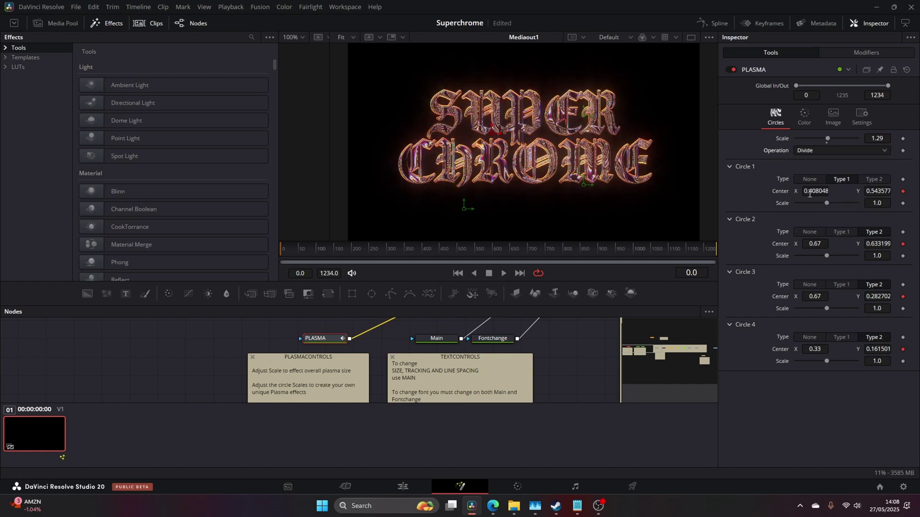
click(809, 151)
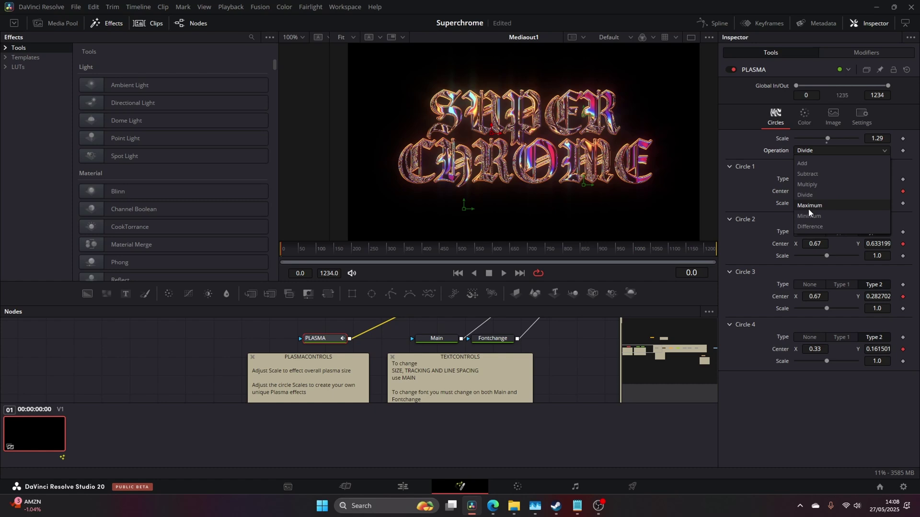
click(808, 208)
click(810, 151)
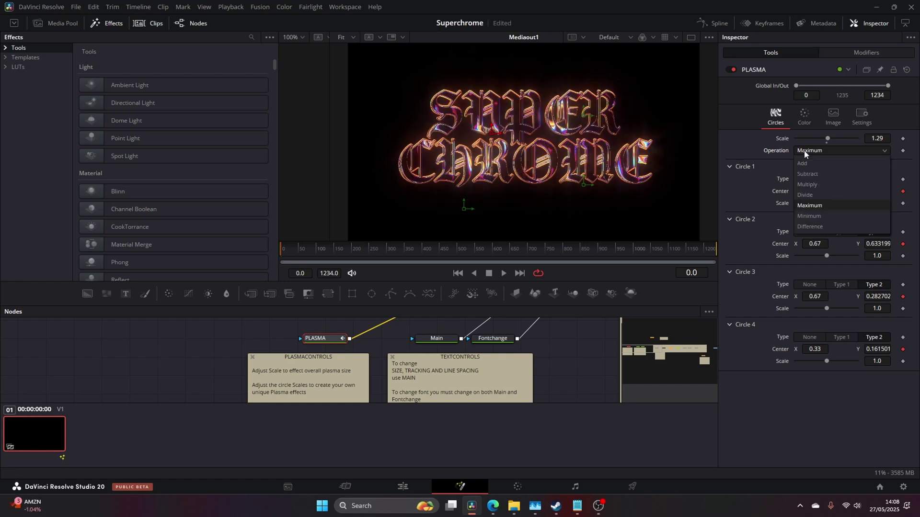
click(808, 213)
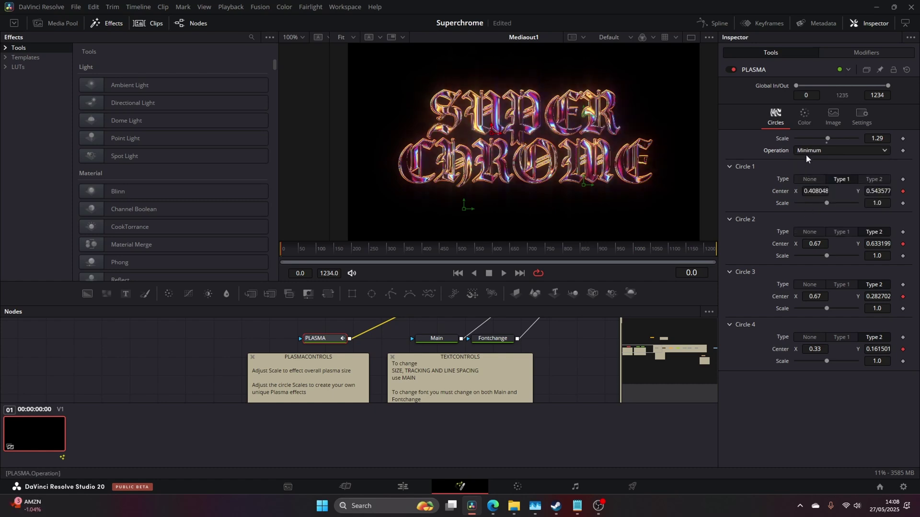
click(805, 153)
click(809, 228)
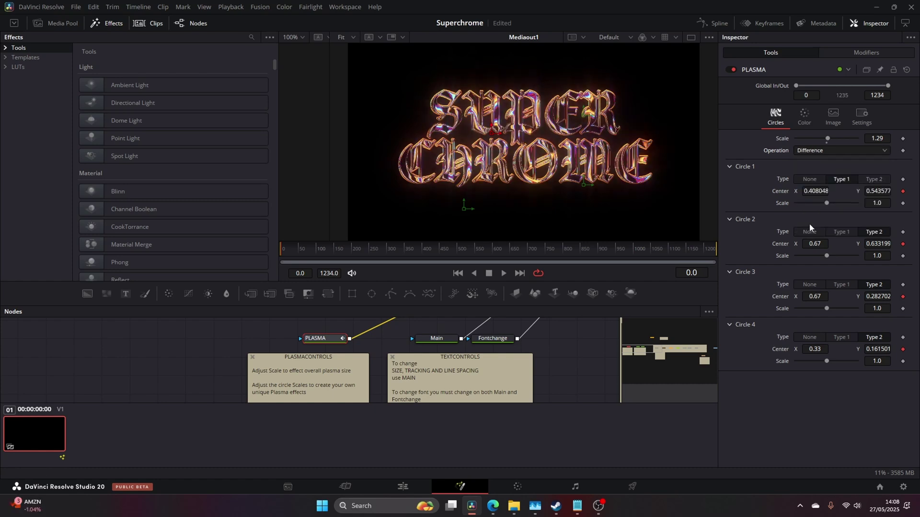
click(811, 151)
click(811, 161)
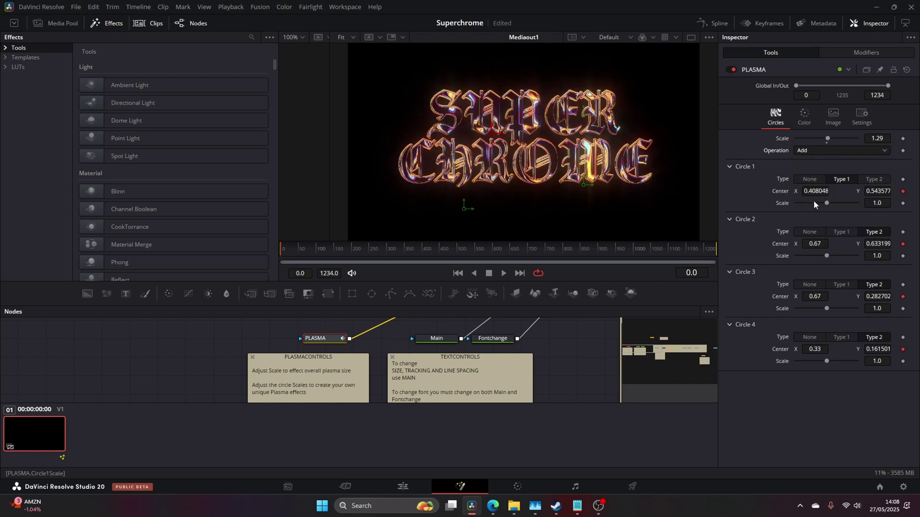
Test Circle 1 and Circle 2 scales, reset both to 1.0, then select the Main node.
drag(826, 203, 798, 204)
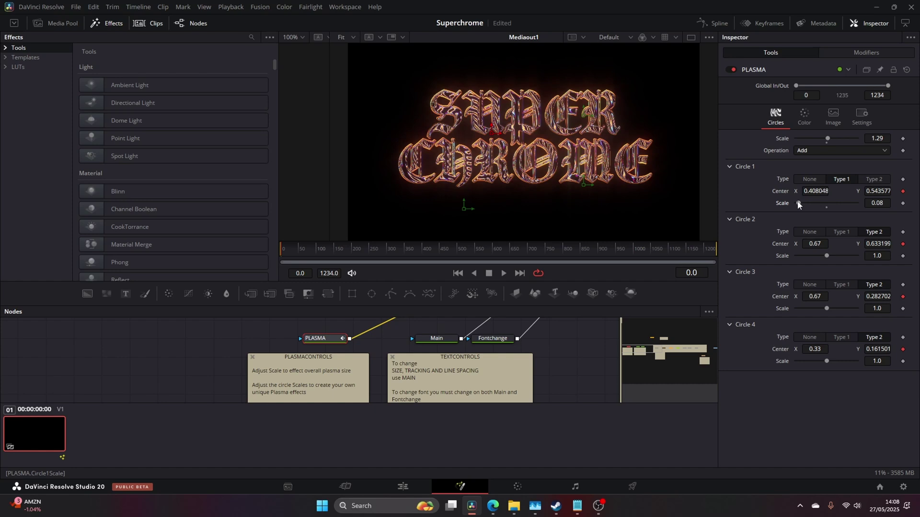
double_click(814, 205)
mouse_move(823, 255)
mouse_down()
mouse_move(853, 257)
mouse_move(809, 255)
mouse_up()
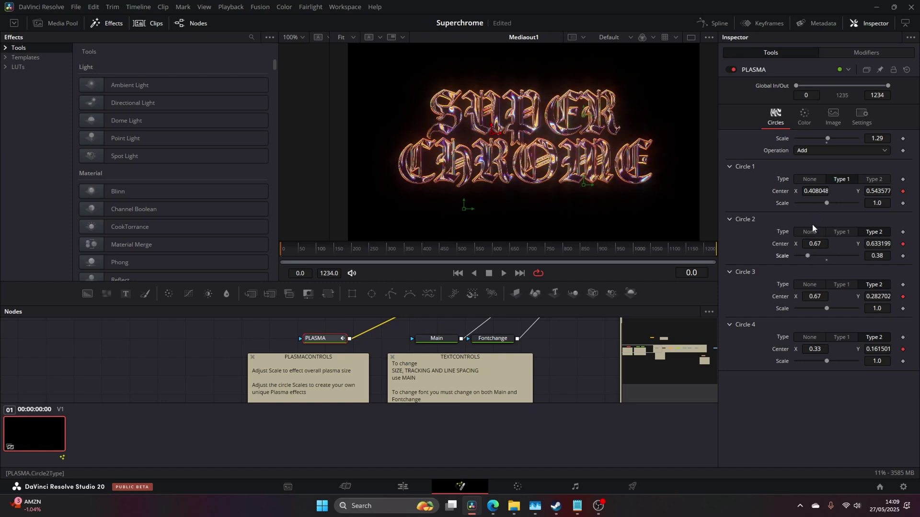
drag(826, 203, 844, 203)
double_click(844, 204)
double_click(836, 257)
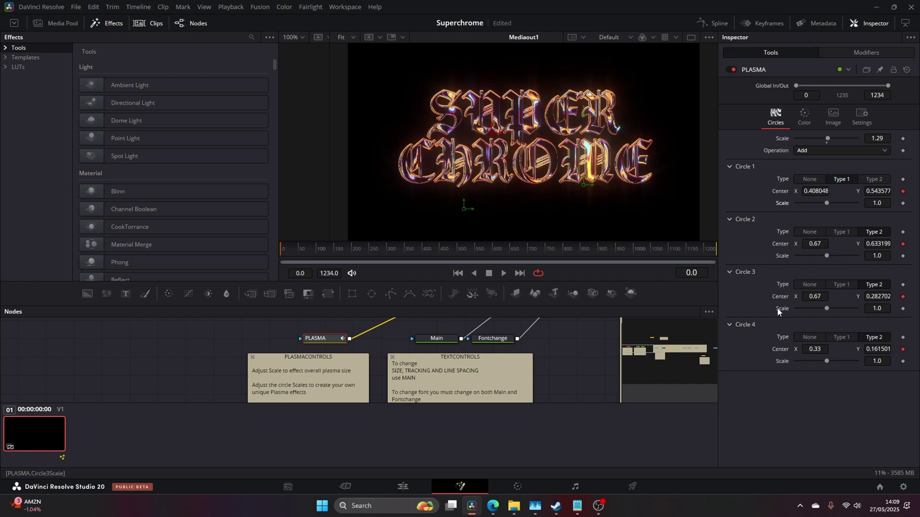
click(439, 338)
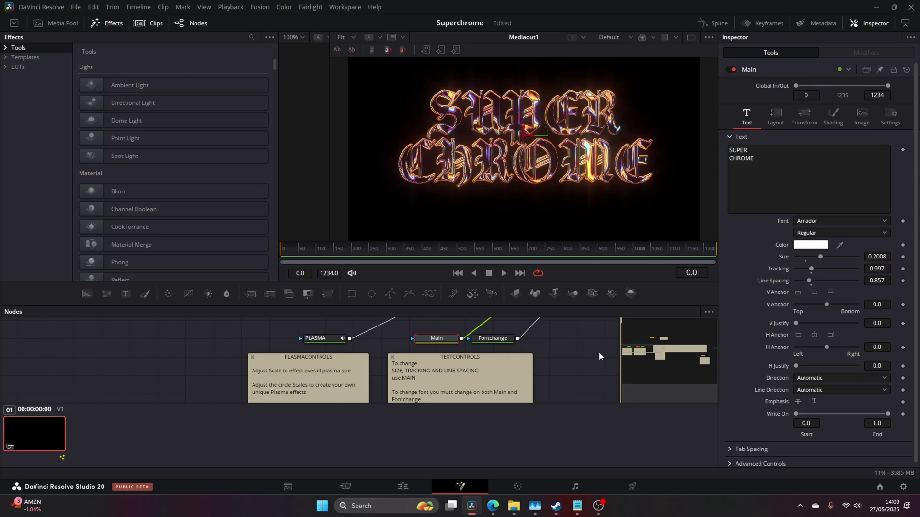
Try a larger text spacing, undo back to 0.857, and center the SUPER CHROME text.
drag(820, 258, 814, 281)
key(ctrl+z)
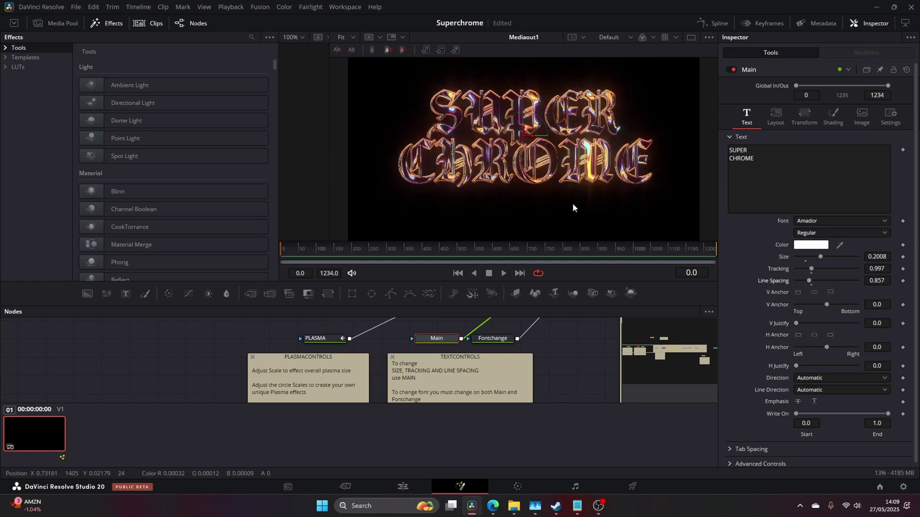
scroll(589, 222, up, 2)
scroll(645, 200, up, 4)
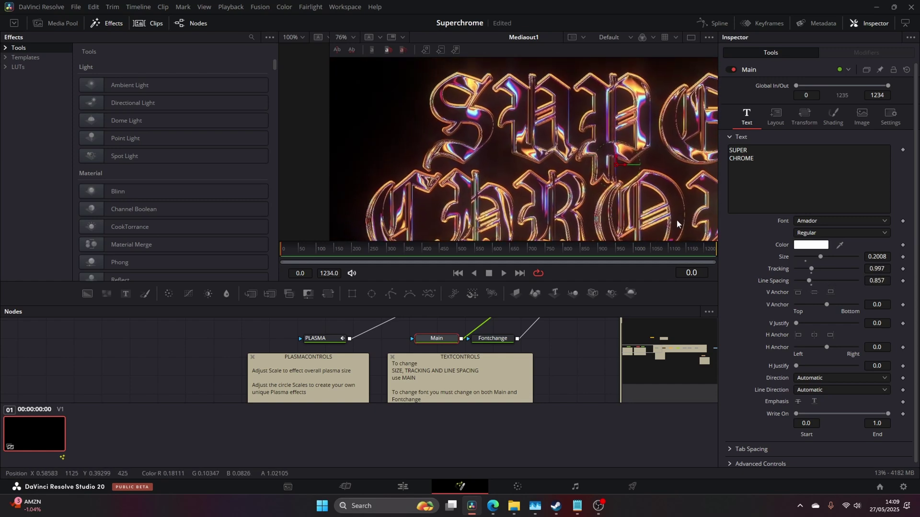
scroll(541, 143, down, 5)
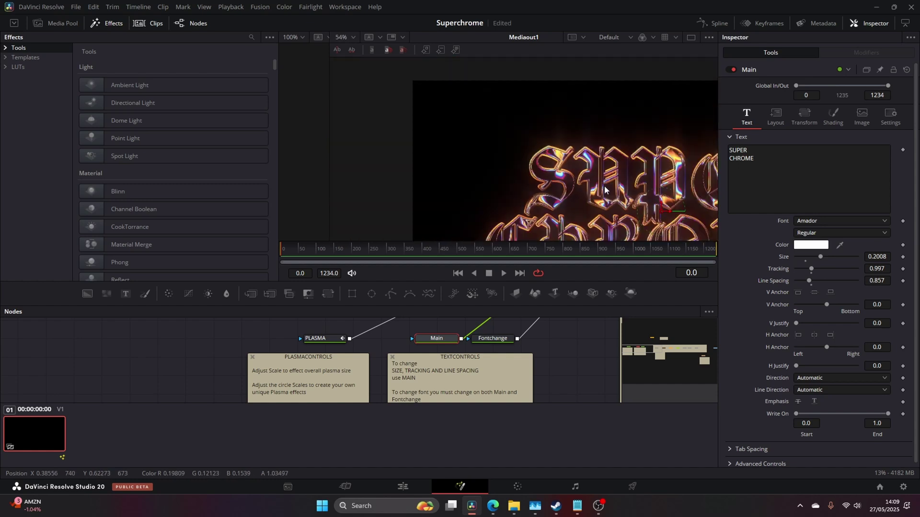
drag(512, 152, 542, 164)
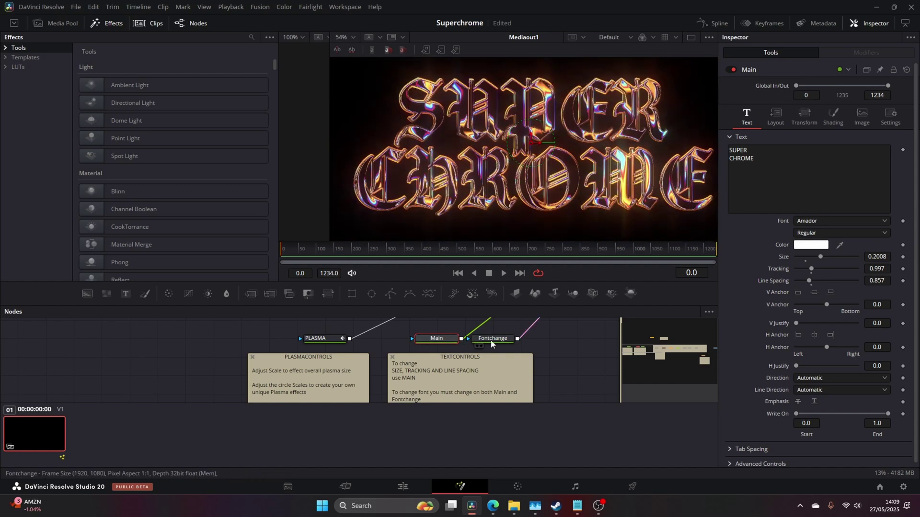
Compare the Fontchange and Main text settings, then pan the node graph and select THERMAL.
click(464, 341)
click(437, 341)
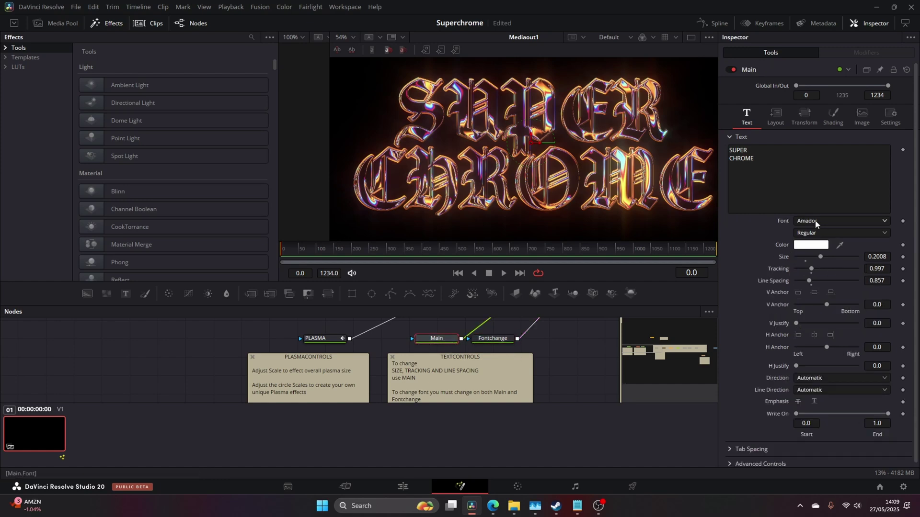
click(502, 340)
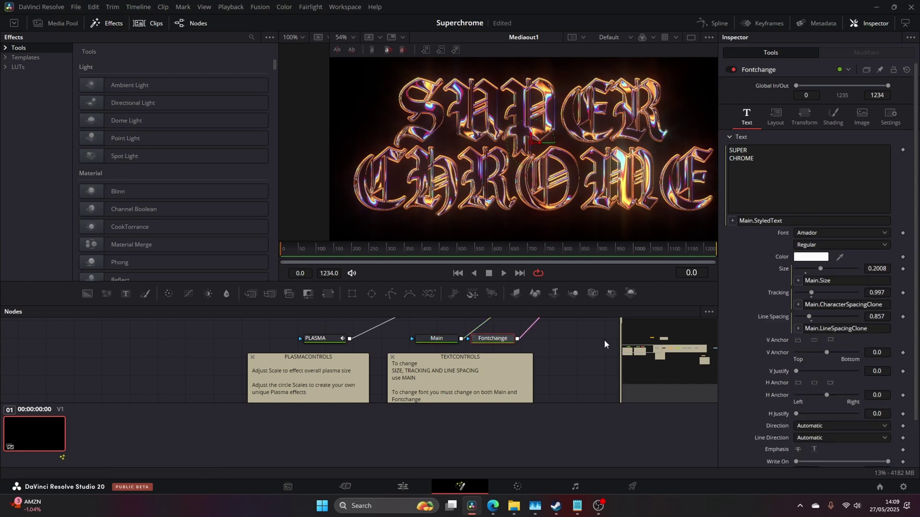
click(436, 338)
drag(549, 351, 333, 335)
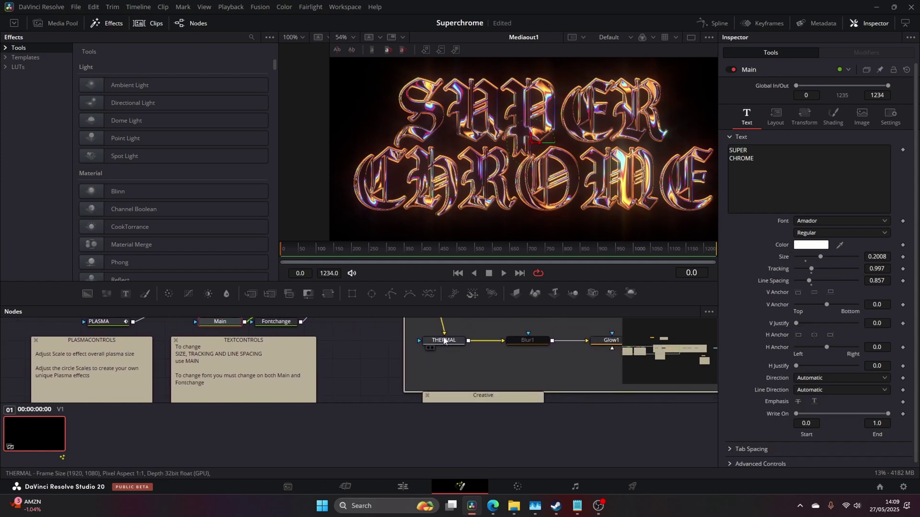
click(443, 340)
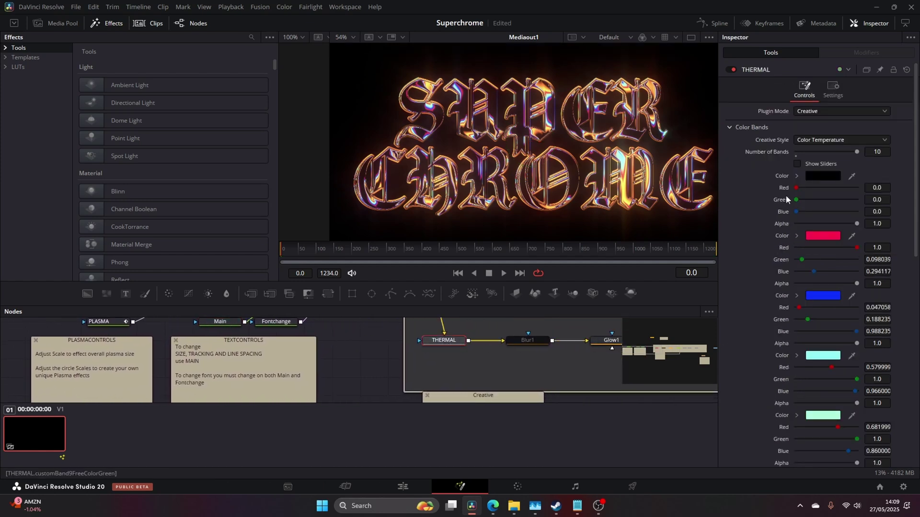
Try new colours on the first two THERMAL colour bands, discarding both changes.
click(823, 176)
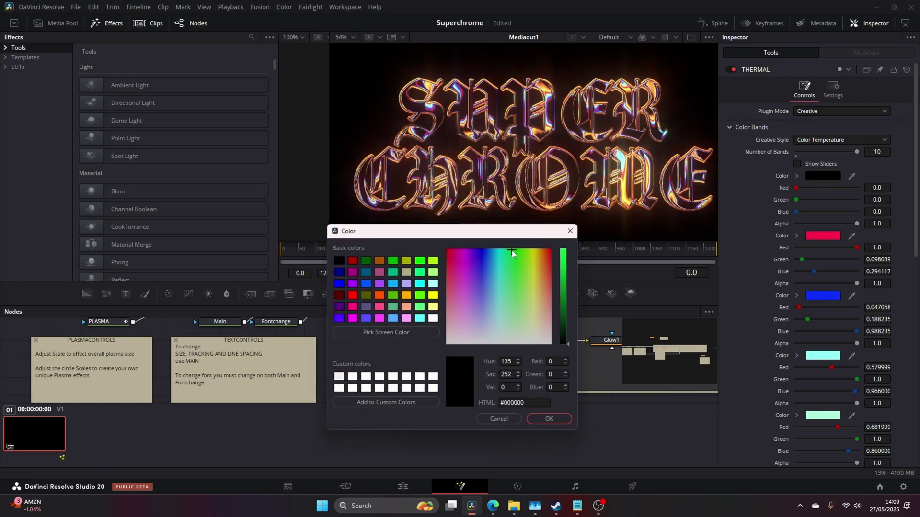
drag(568, 277, 565, 249)
drag(469, 253, 459, 363)
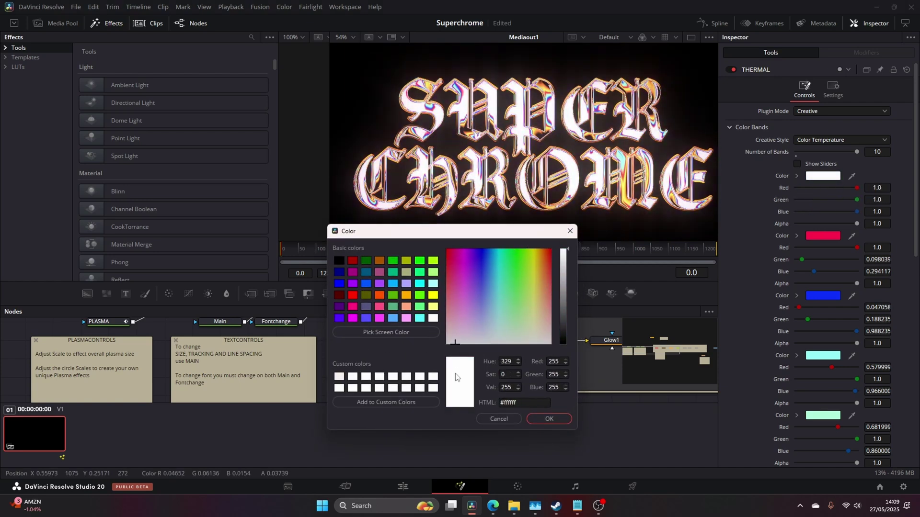
click(498, 419)
click(815, 237)
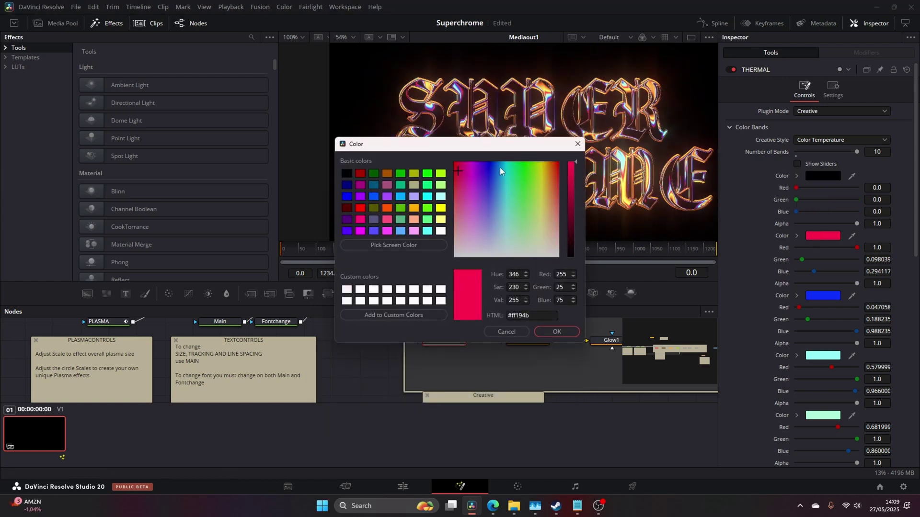
drag(485, 143, 484, 229)
drag(469, 262, 454, 242)
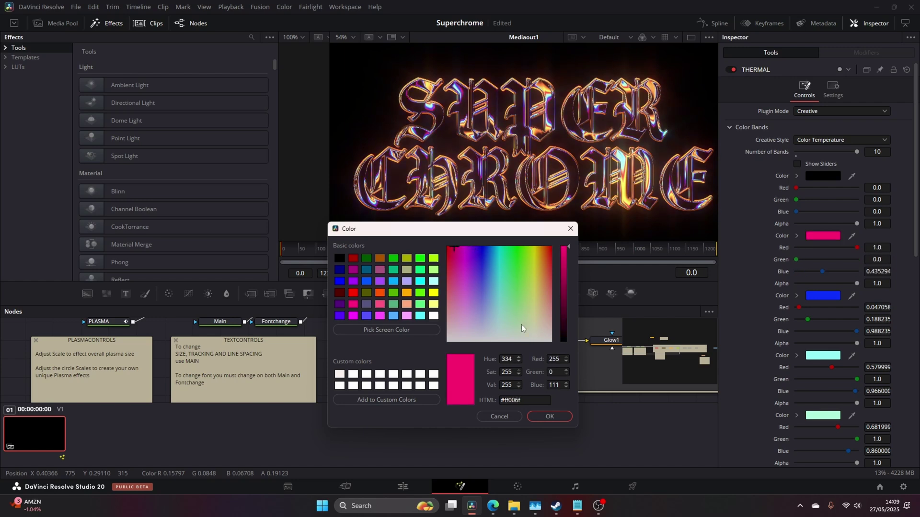
click(514, 418)
Recolour the orange band to blue #2b7cff and shift the COLOR hue toward pink.
scroll(838, 315, down, 5)
click(830, 366)
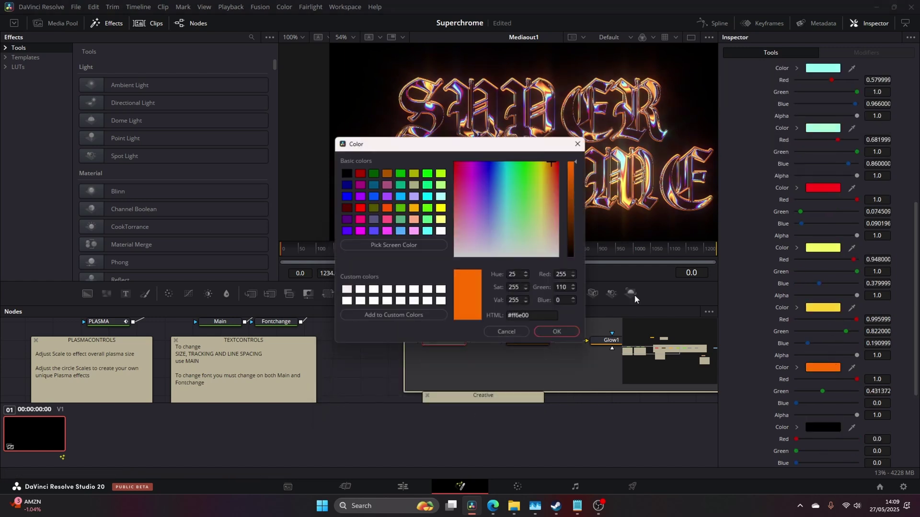
click(476, 266)
mouse_move(475, 266)
mouse_down()
mouse_move(454, 260)
mouse_move(489, 269)
mouse_up()
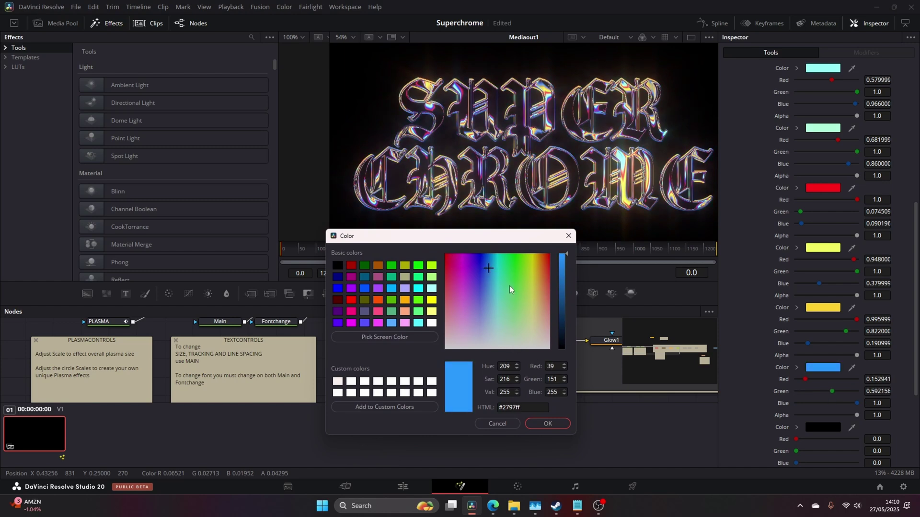
drag(530, 273, 484, 270)
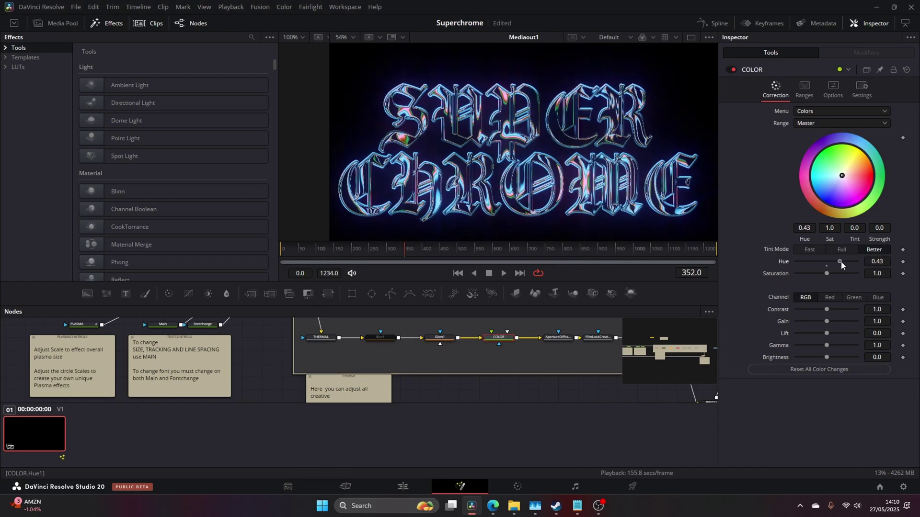
drag(850, 262, 820, 262)
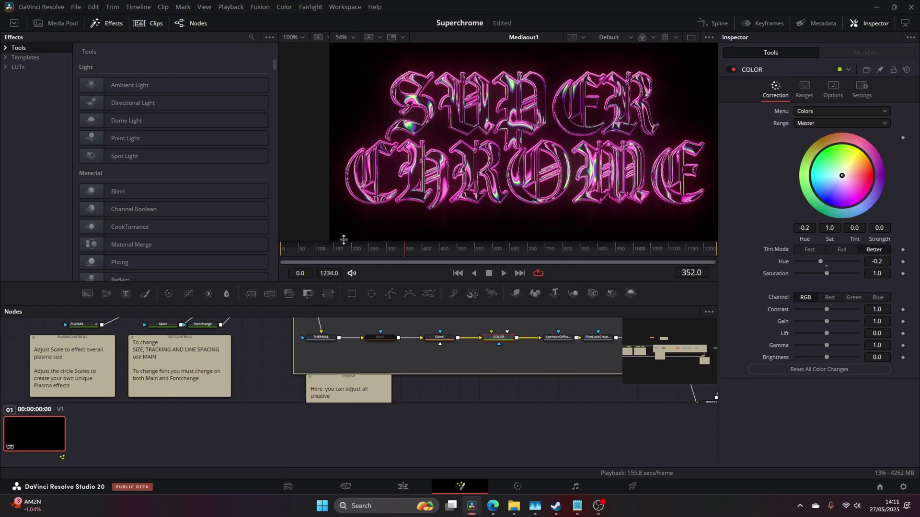
Enlarge the viewer, reset COLOR hue to 0, and test then reset contrast to 1.0.
drag(343, 239, 343, 266)
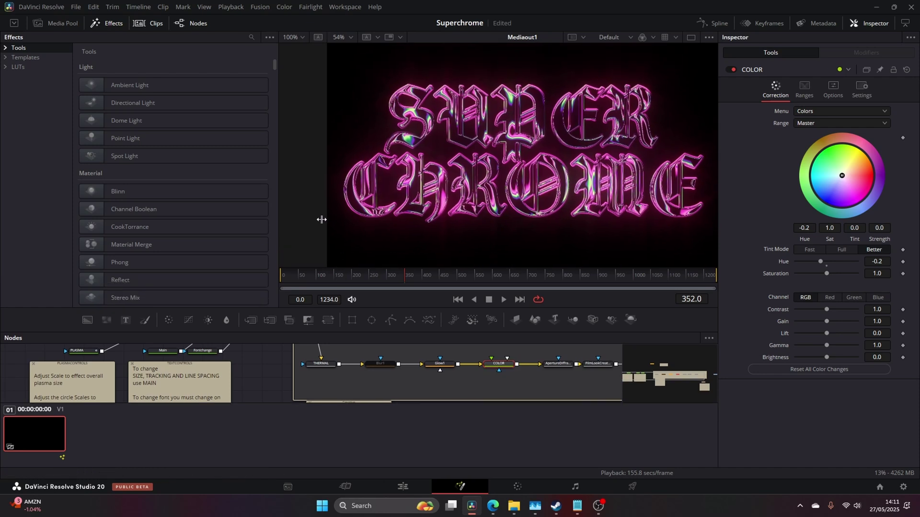
drag(322, 219, 302, 220)
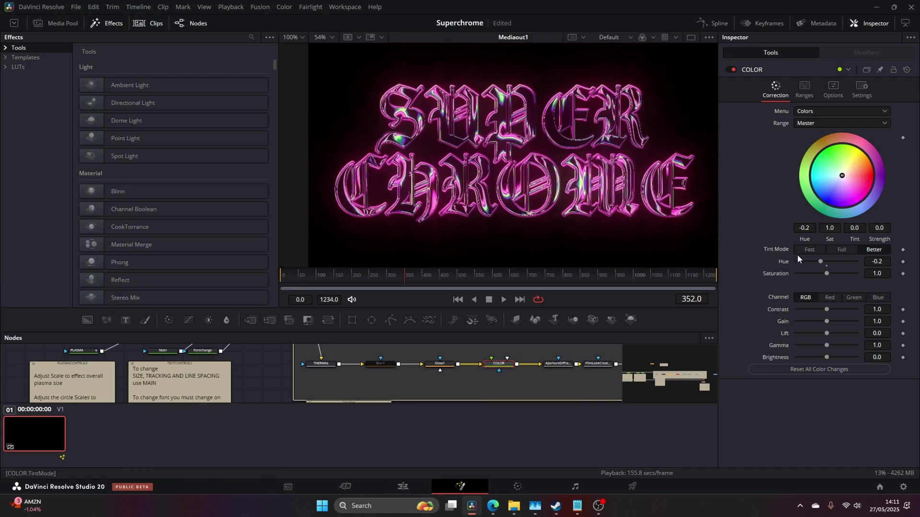
click(826, 266)
drag(827, 309, 830, 310)
double_click(843, 308)
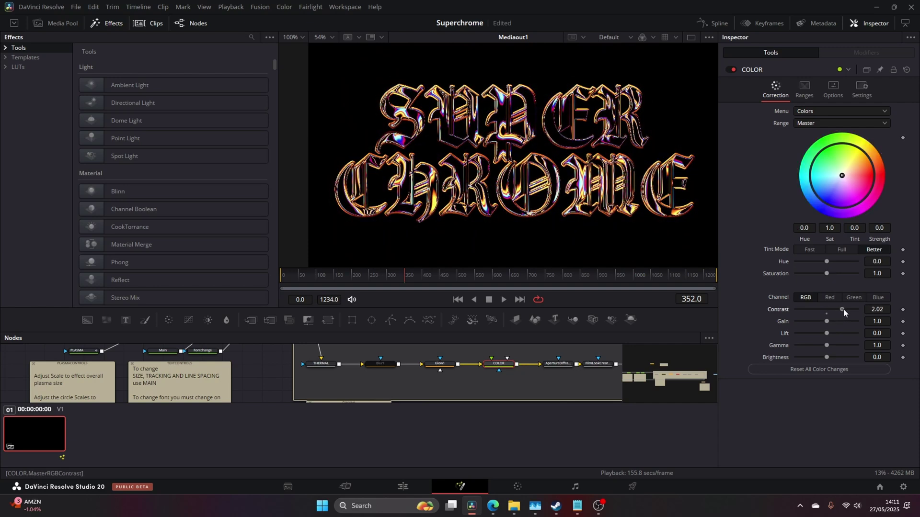
scroll(446, 153, up, 4)
scroll(446, 154, down, 2)
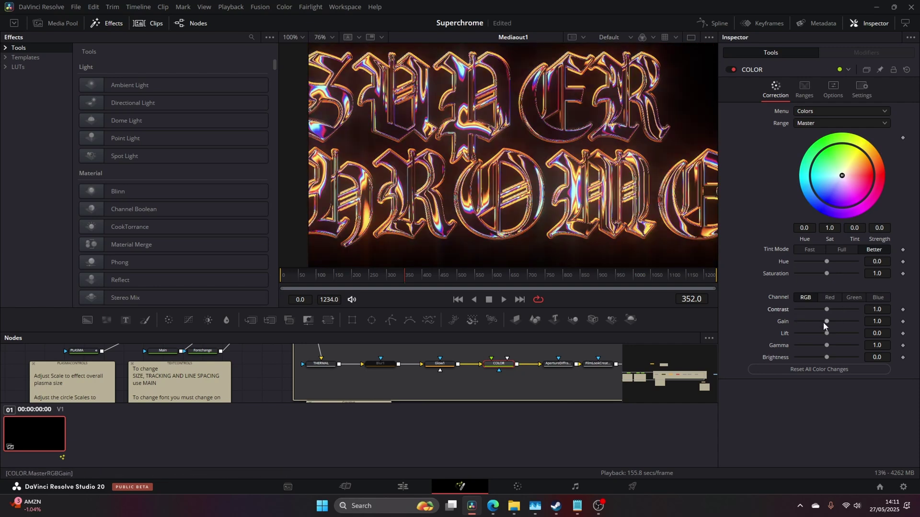
Test gain, lift and a red tint on the text, returning each to neutral.
mouse_move(823, 322)
mouse_down()
mouse_move(849, 320)
mouse_move(813, 318)
mouse_move(824, 319)
mouse_up()
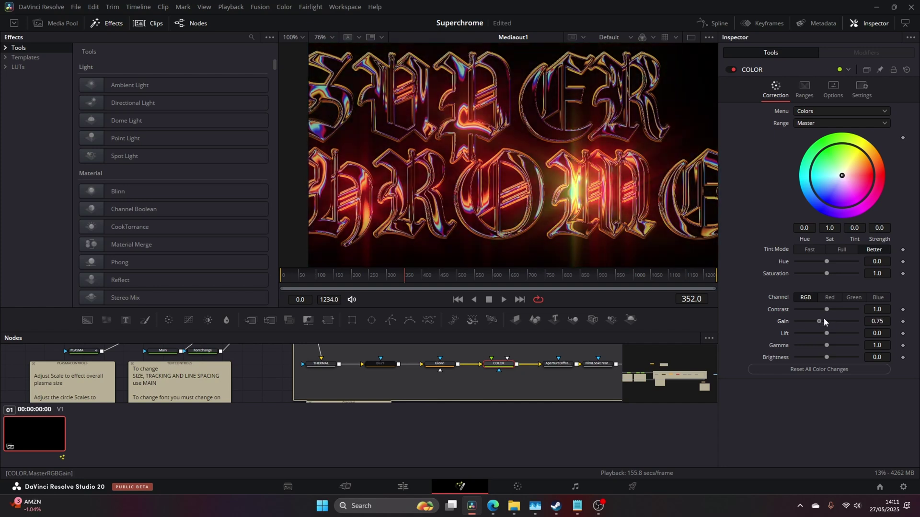
double_click(823, 317)
scroll(697, 252, down, 2)
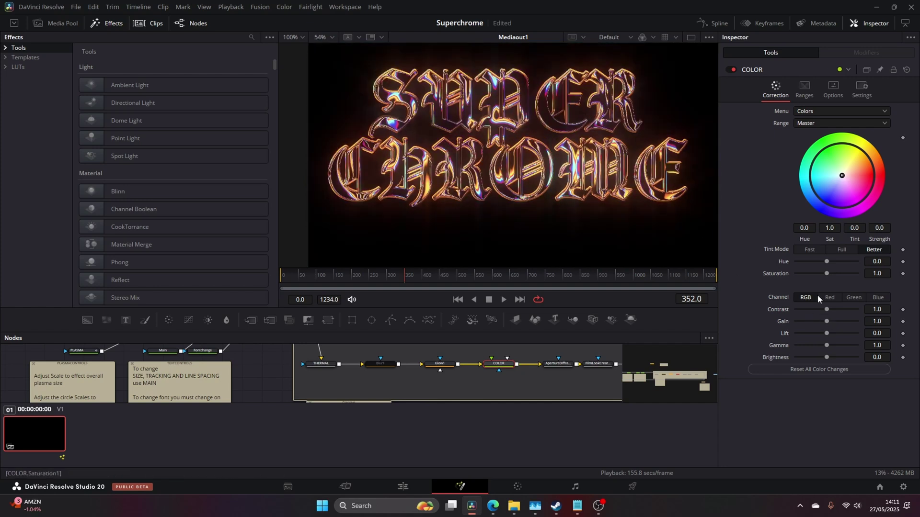
drag(832, 334, 822, 334)
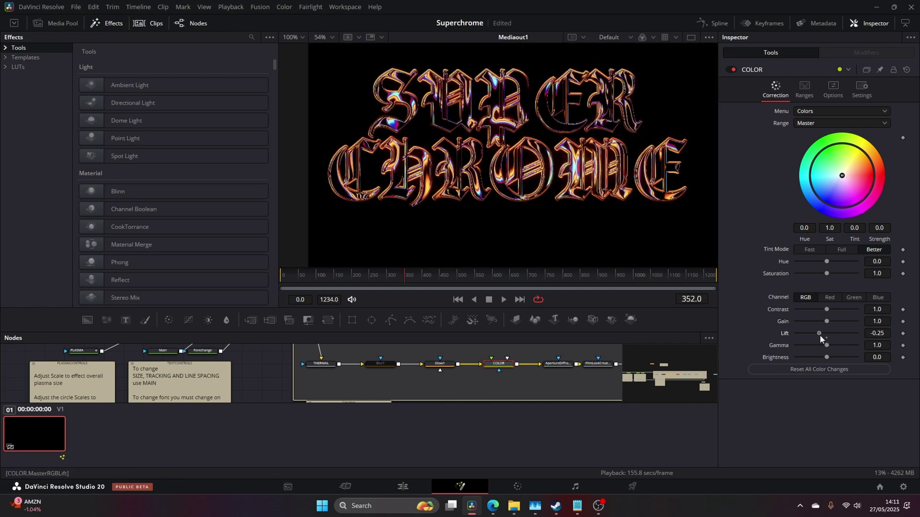
double_click(827, 333)
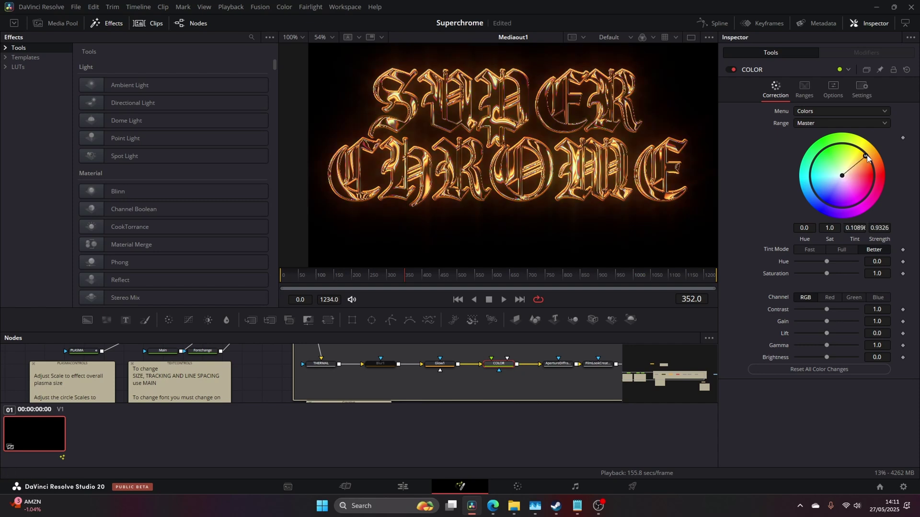
drag(867, 158, 868, 184)
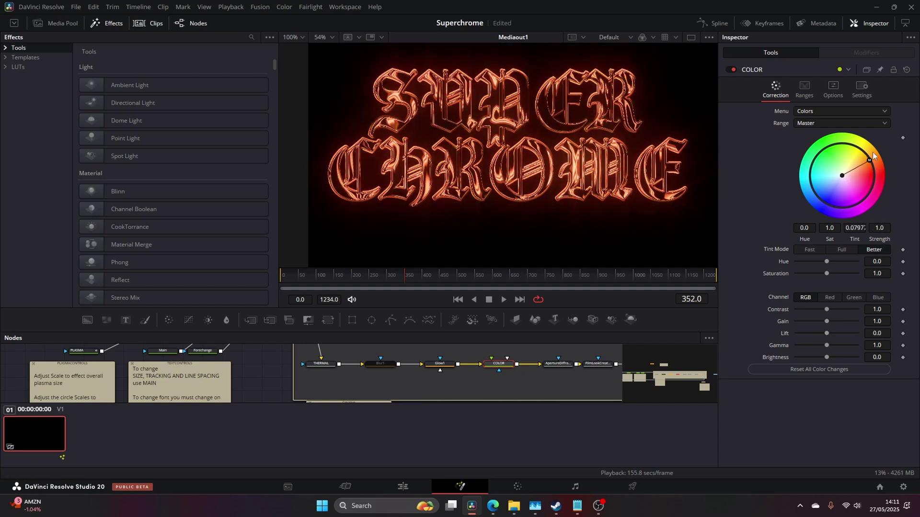
drag(872, 152, 842, 175)
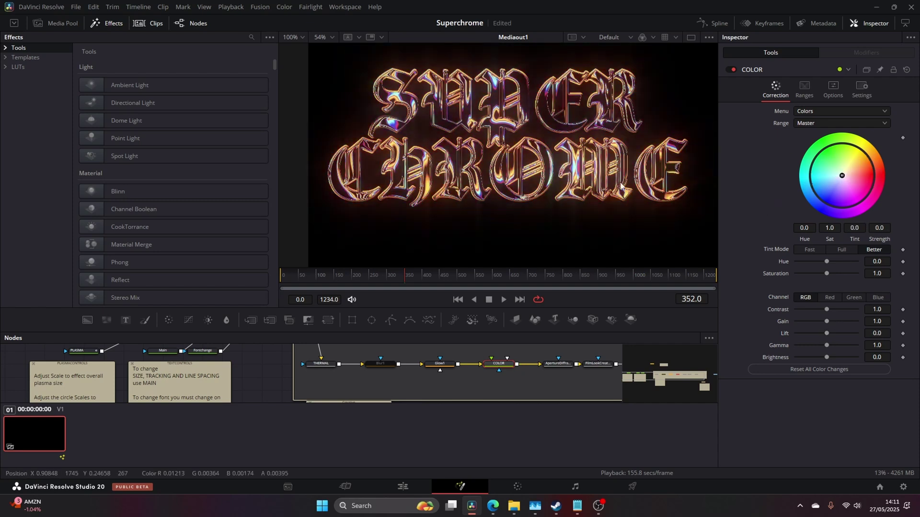
Scrub the time ruler from near the start through the animation to frame 155.
scroll(621, 185, up, 2)
scroll(595, 165, down, 2)
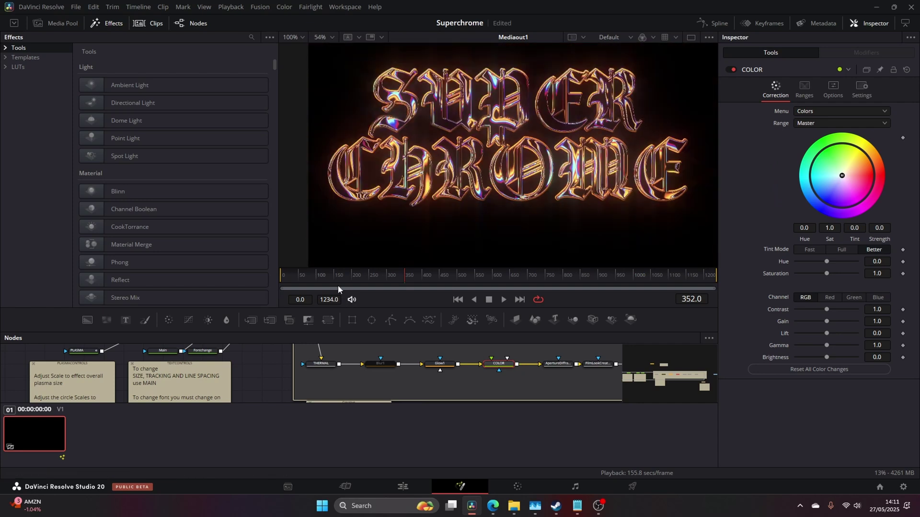
click(291, 277)
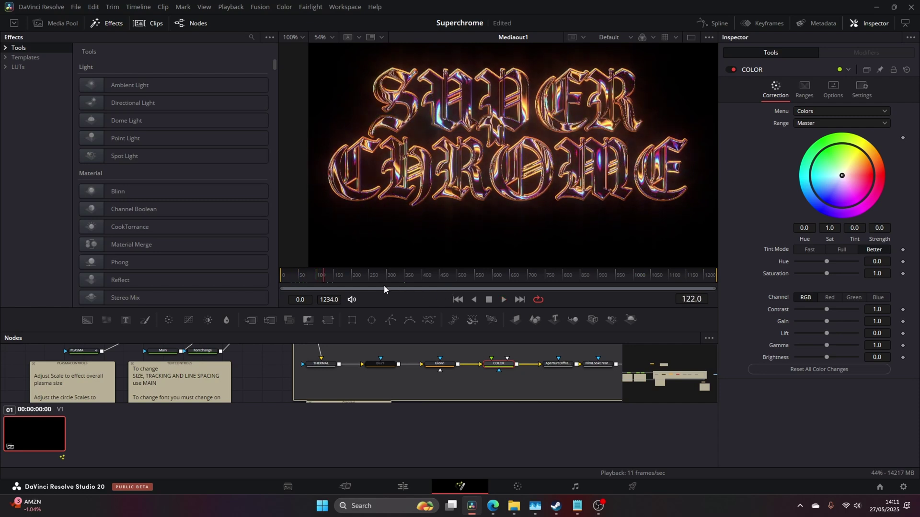
drag(303, 277, 338, 281)
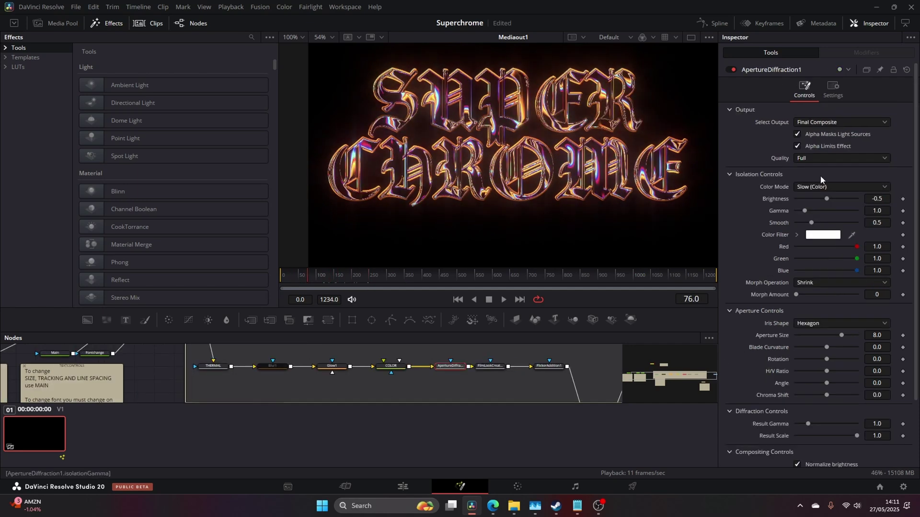
Adjust ApertureDiffraction1's blend strength and review its main effect controls.
click(833, 89)
mouse_move(849, 125)
mouse_down()
mouse_move(782, 120)
mouse_move(874, 132)
mouse_move(806, 122)
mouse_move(850, 122)
mouse_move(833, 122)
mouse_up()
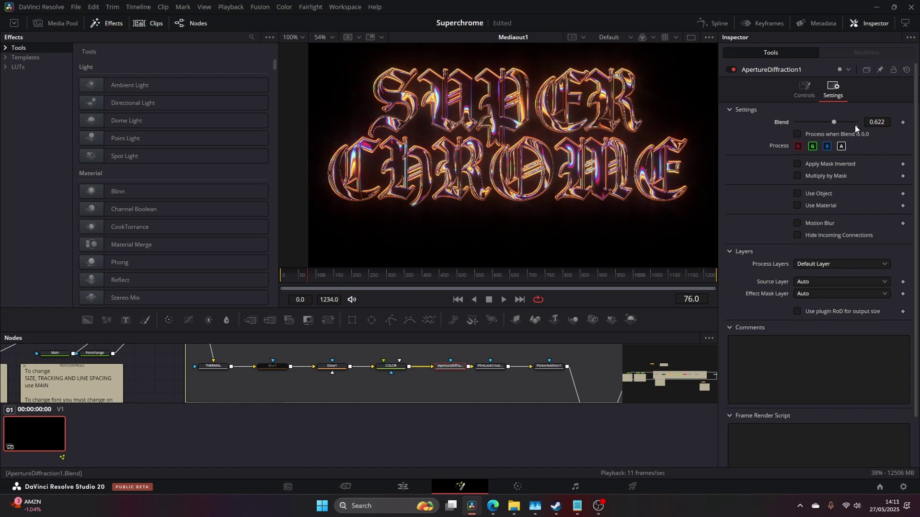
click(802, 89)
scroll(833, 99, down, 1)
scroll(833, 98, up, 1)
click(833, 91)
Toggle FilmLookCreator1 off and on to compare, then enable Gate Weave.
click(489, 366)
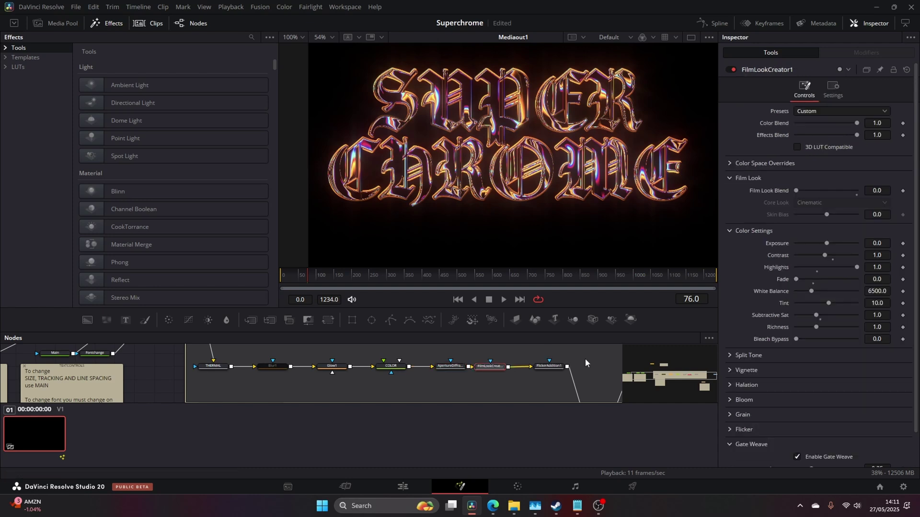
click(732, 70)
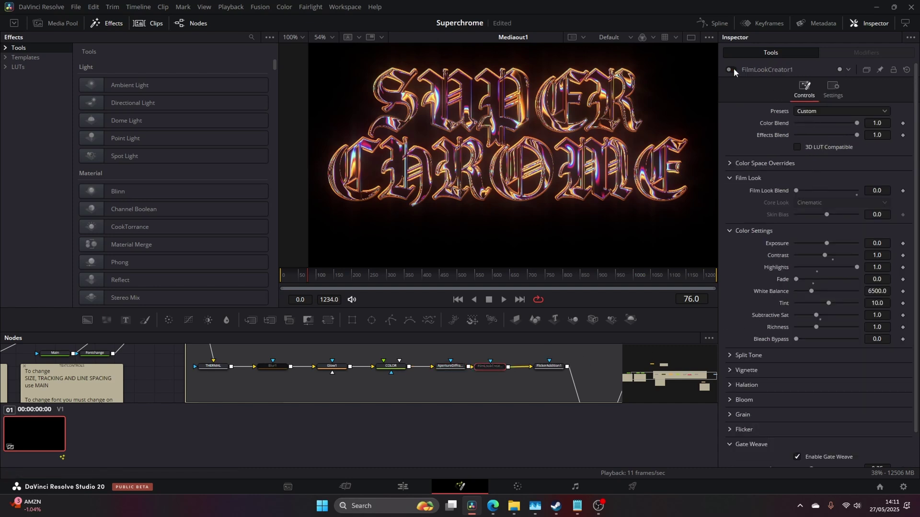
click(731, 70)
scroll(753, 316, down, 1)
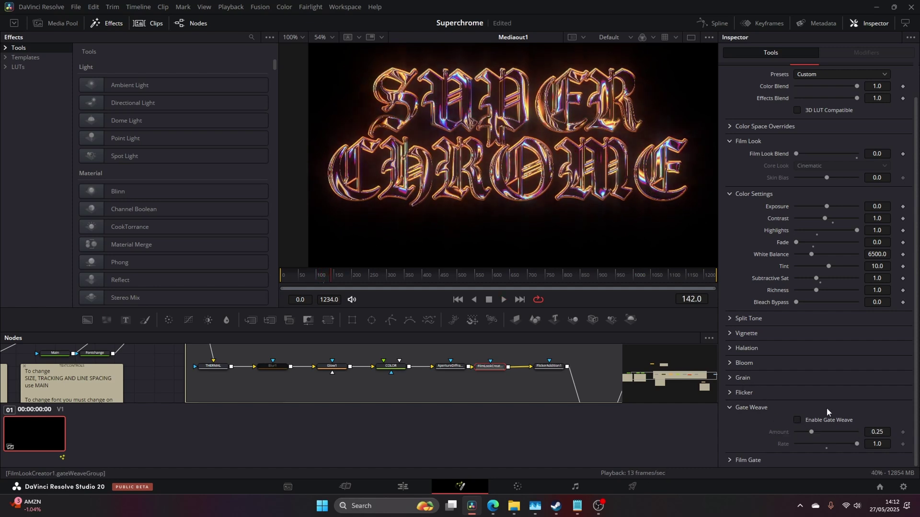
click(796, 421)
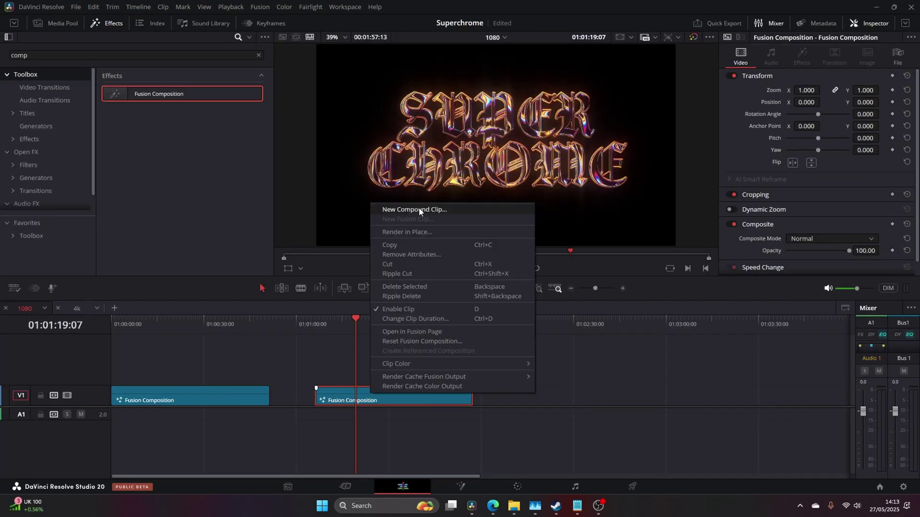
Create a compound clip named CHROME TEXT from the Fusion clip.
click(419, 210)
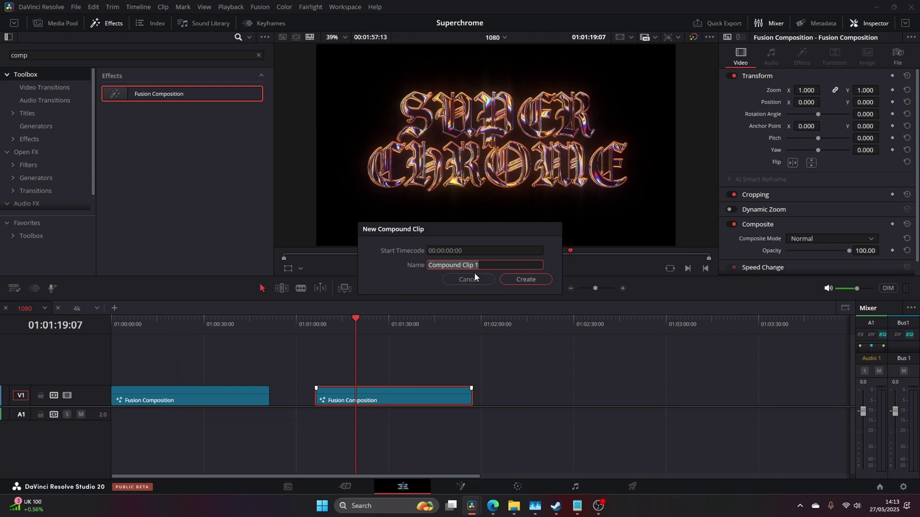
text(CHROME TEXT)
key(Return)
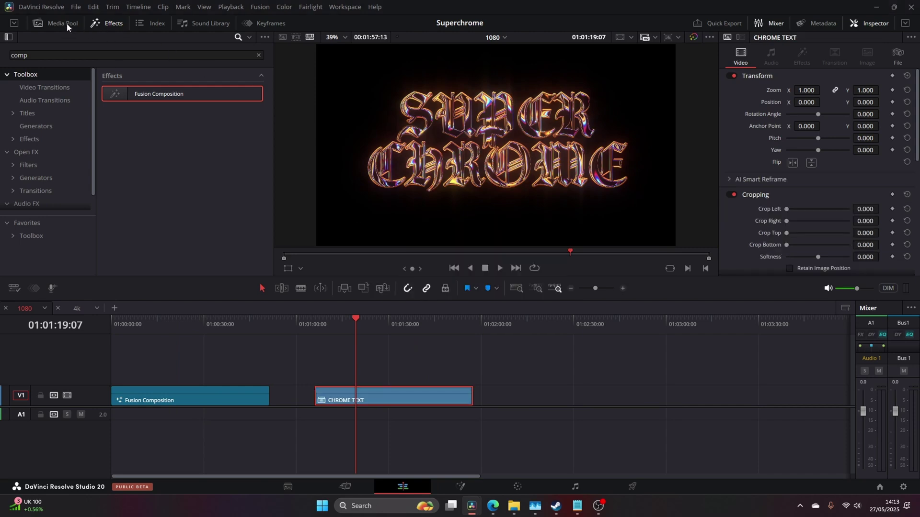
Move CHROME TEXT into the Text bin, switch to the 4k timeline, and undo a trial placement.
click(63, 24)
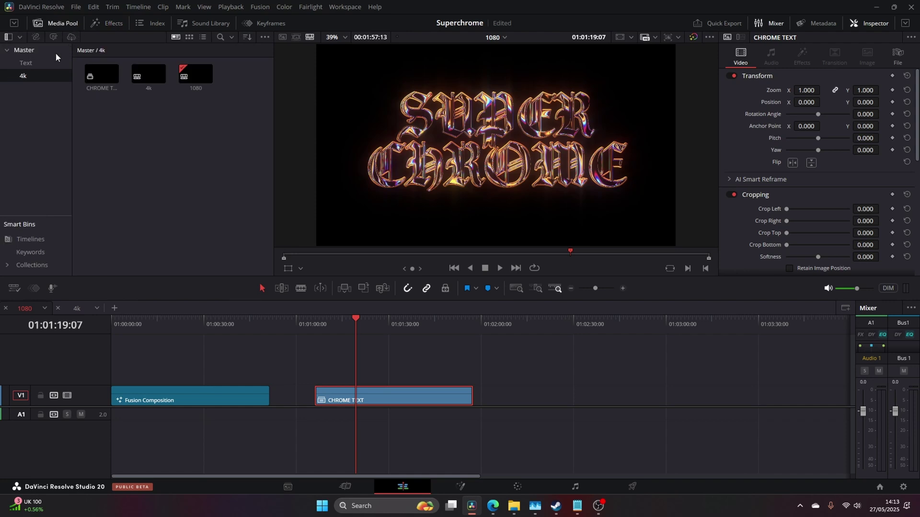
click(45, 64)
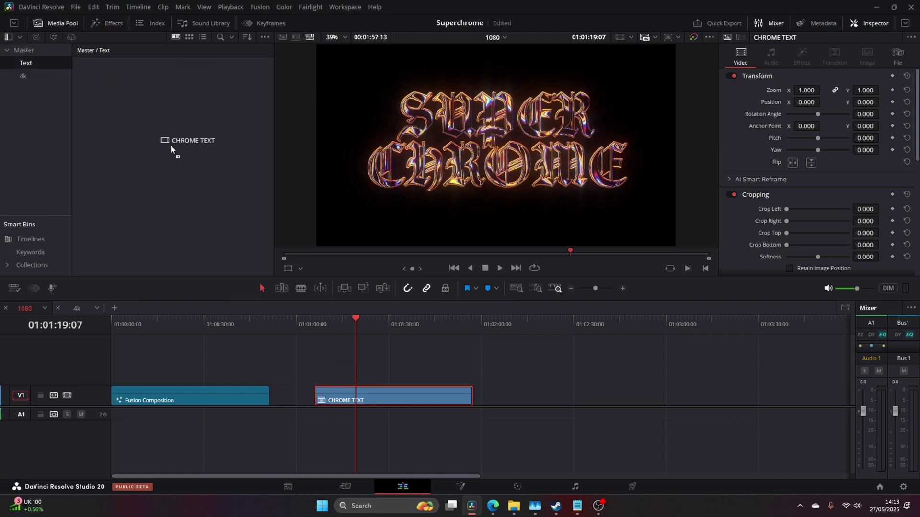
drag(171, 145, 172, 149)
click(83, 308)
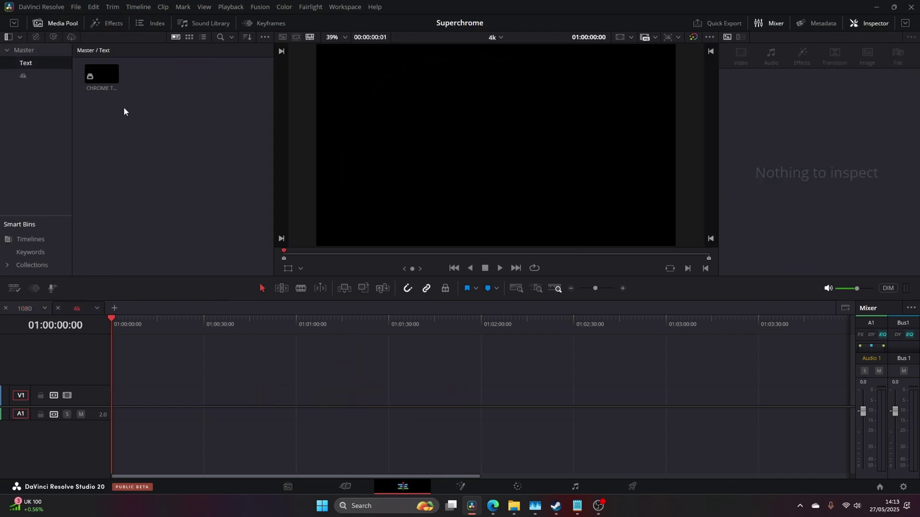
drag(102, 74, 139, 400)
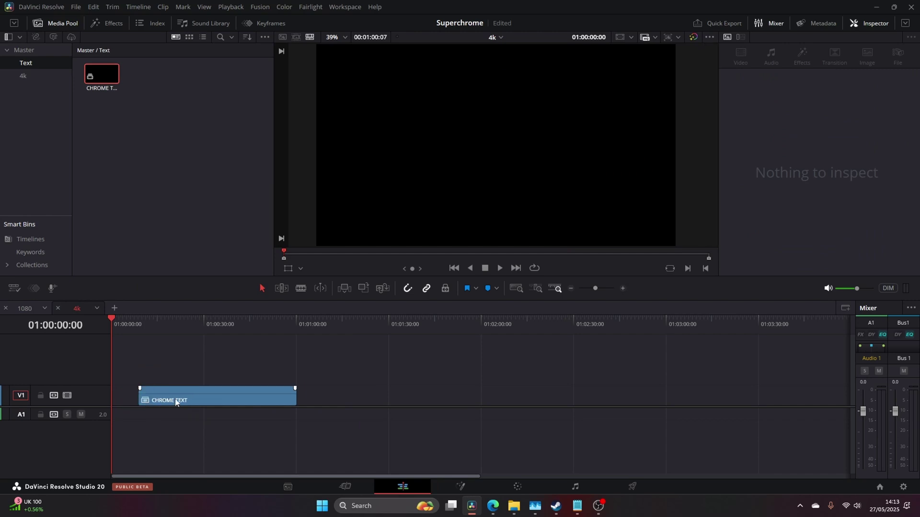
key(ctrl+z)
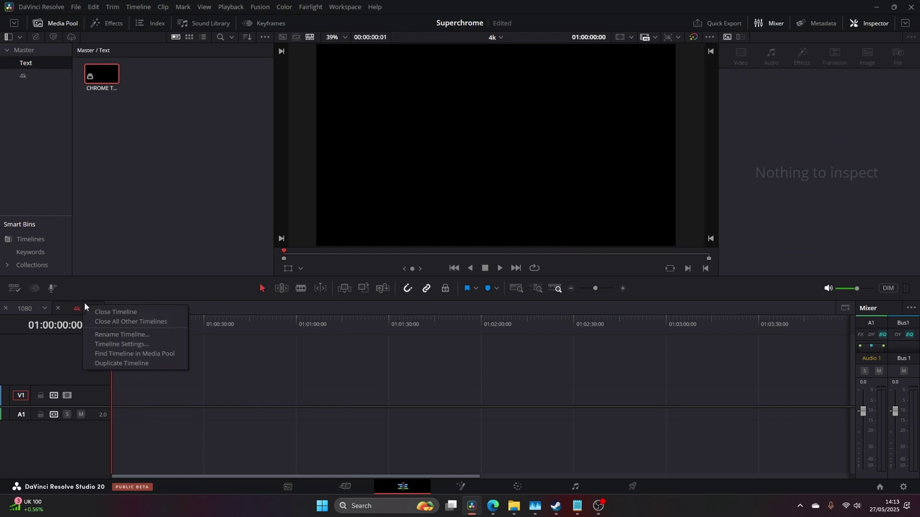
Give the 4k timeline a custom 4096 x 2160 DCI resolution instead of project settings.
click(127, 344)
click(370, 343)
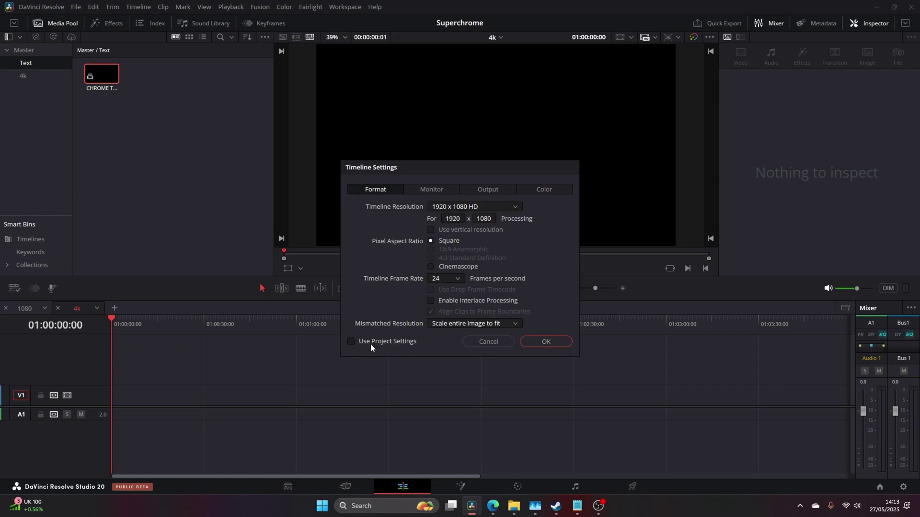
click(493, 206)
scroll(489, 230, down, 3)
scroll(486, 248, down, 3)
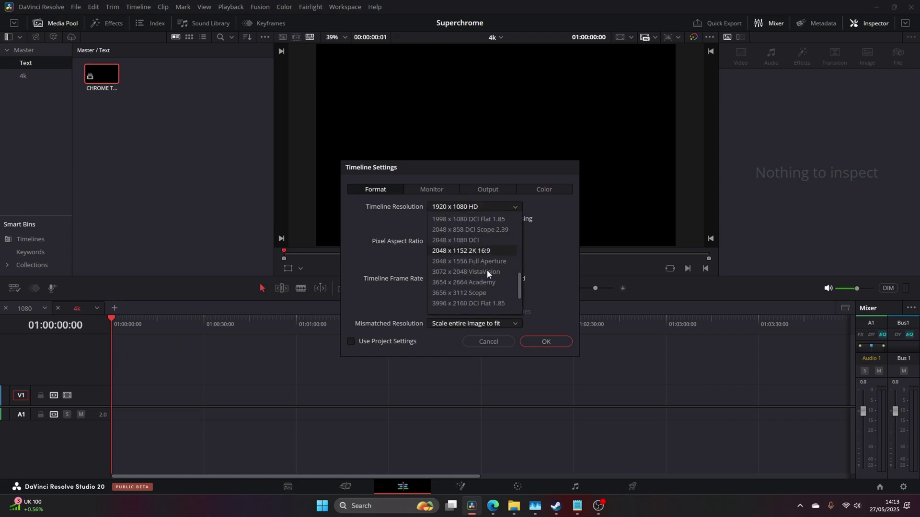
scroll(487, 291, down, 1)
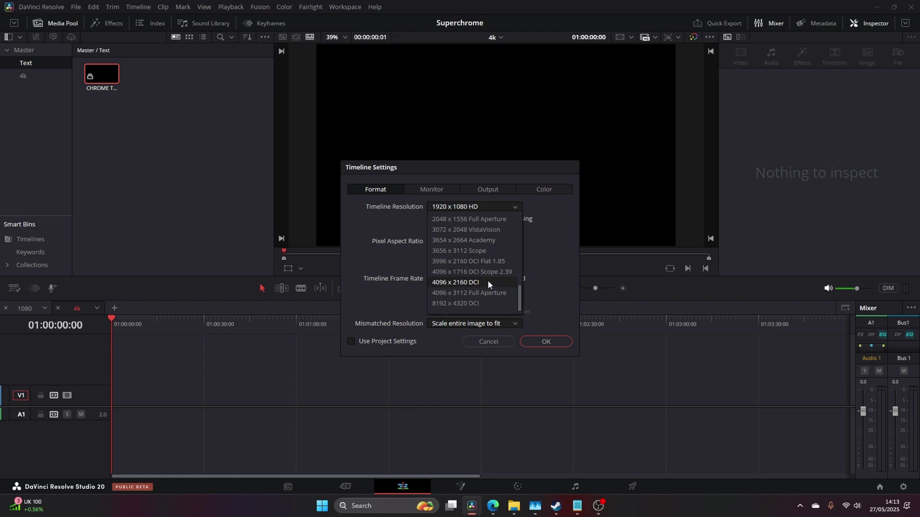
click(488, 282)
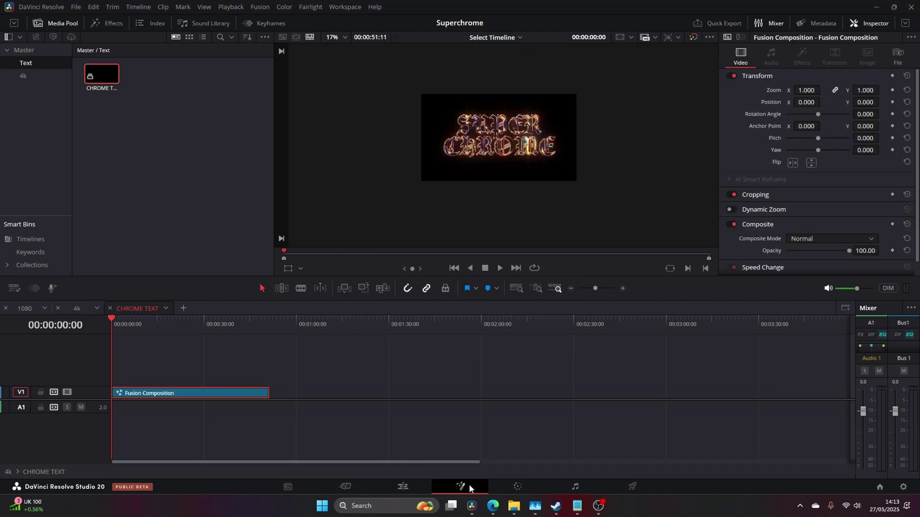
In Fusion, select the Main node and retype its text from SUPER CHROME to 'blewtoof'.
click(470, 485)
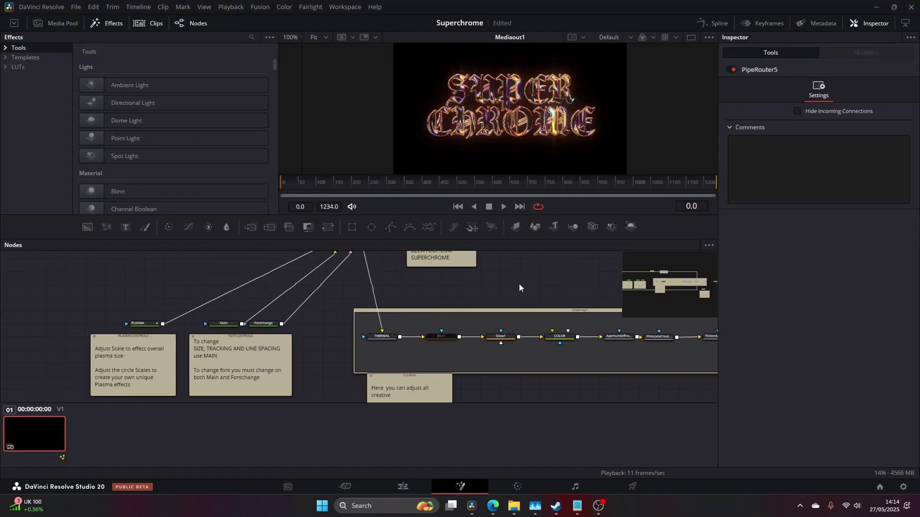
click(221, 326)
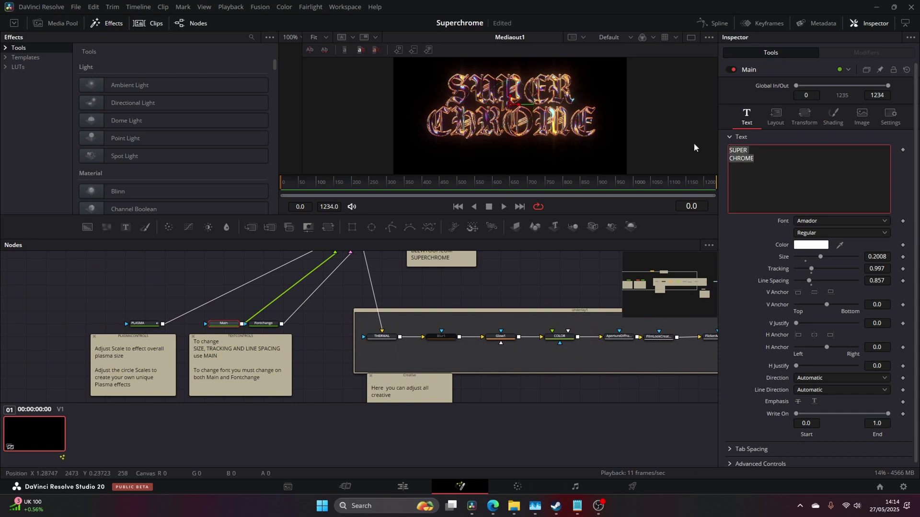
key(BackSpace)
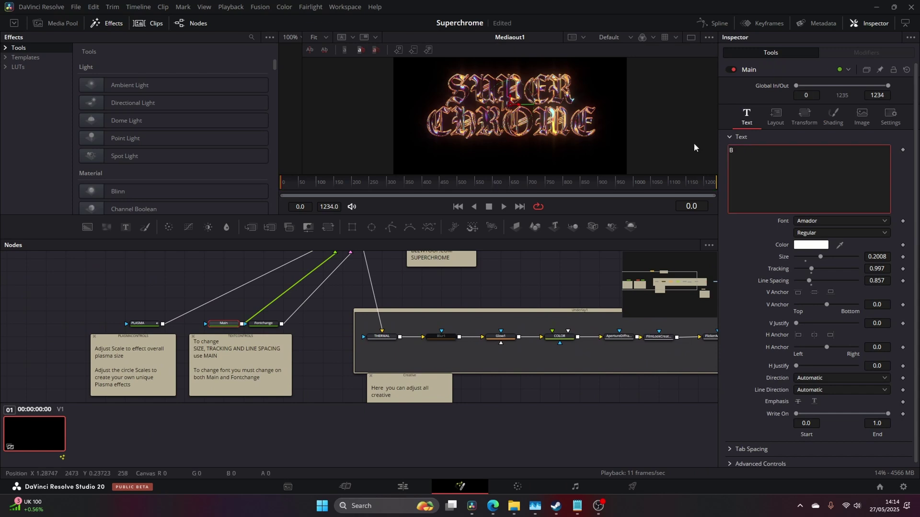
text(Blew)
text(toot)
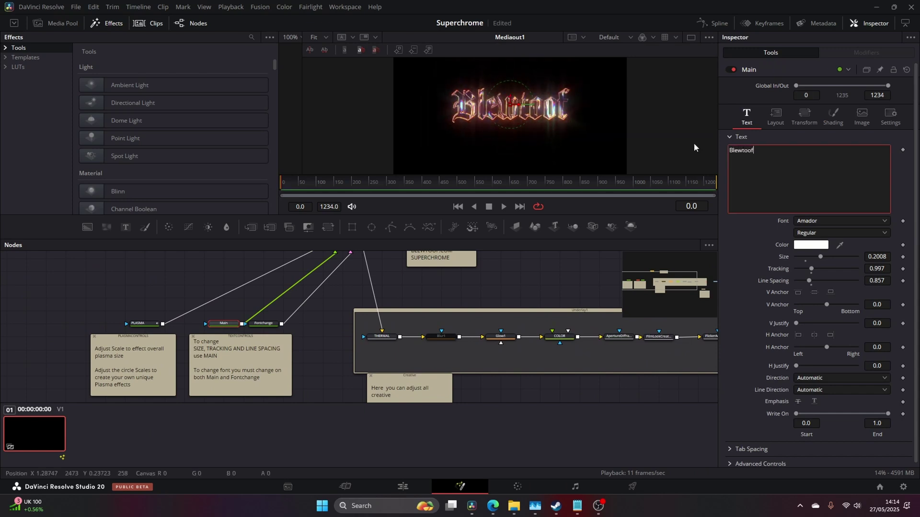
key(BackSpace)
key(BackSpace)
key(BackSpace)
key(BackSpace)
key(BackSpace)
key(BackSpace)
key(BackSpace)
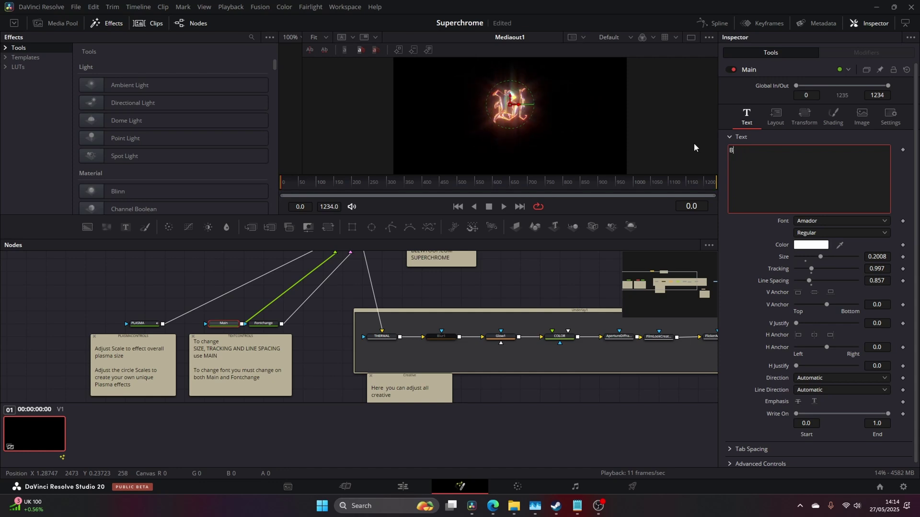
text(LEW)
key(Return)
text(TOOF)
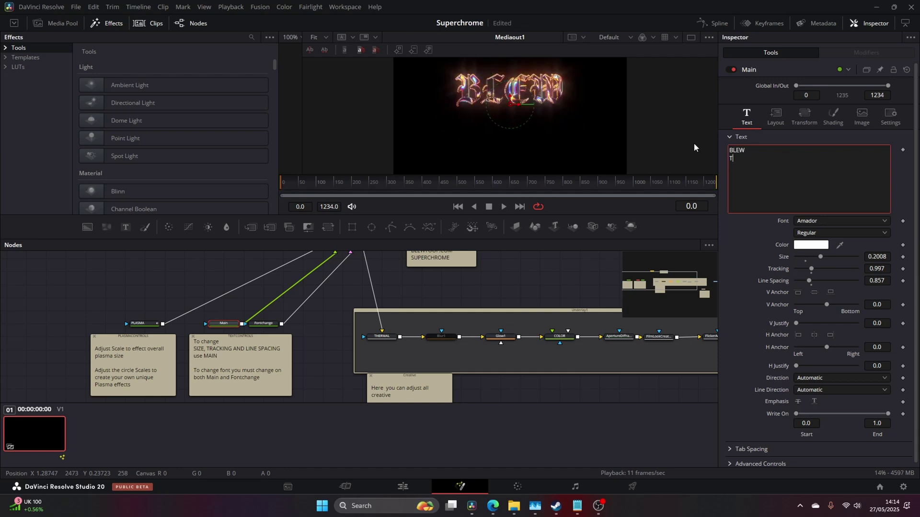
key(BackSpace)
key(BackSpace)
key(BackSpace)
key(BackSpace)
key(BackSpace)
key(BackSpace)
key(BackSpace)
key(BackSpace)
key(BackSpace)
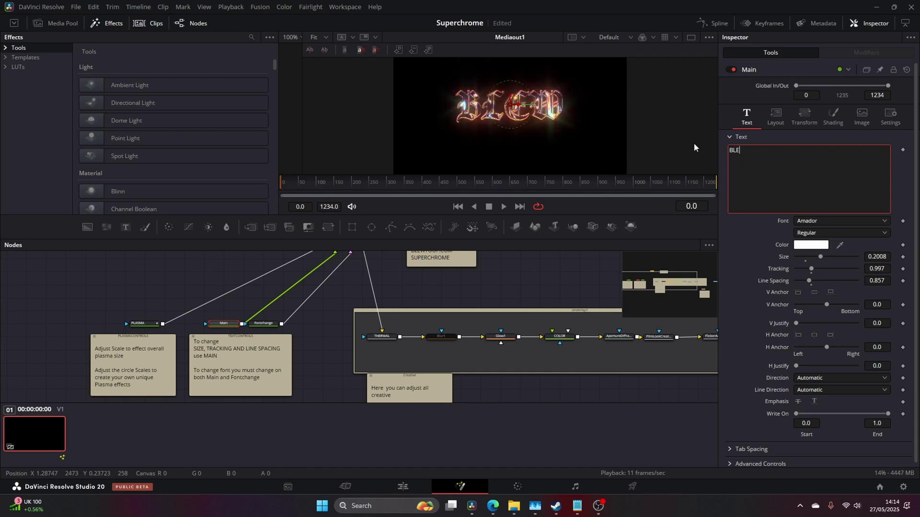
text(blewtoof)
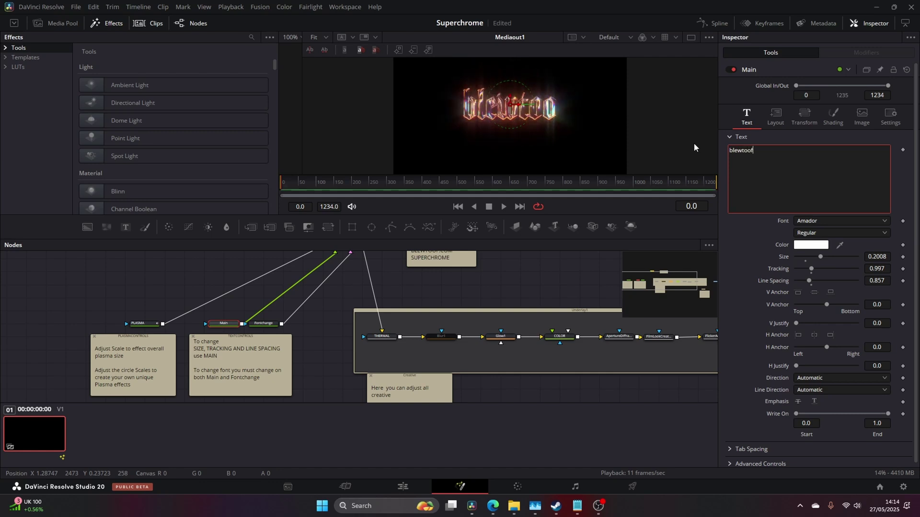
Return to the Edit page, then browse the SUPERCHROME product page showing £29 and Circa 90 included.
click(401, 485)
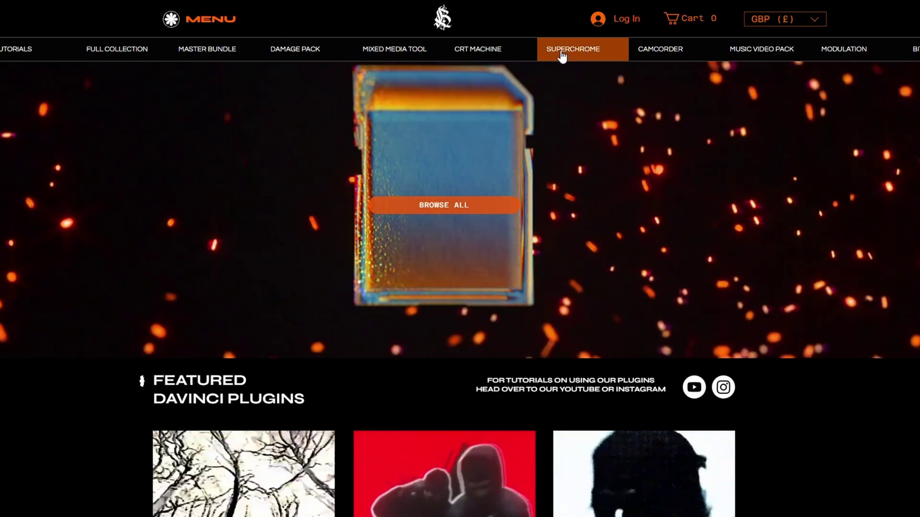
click(572, 49)
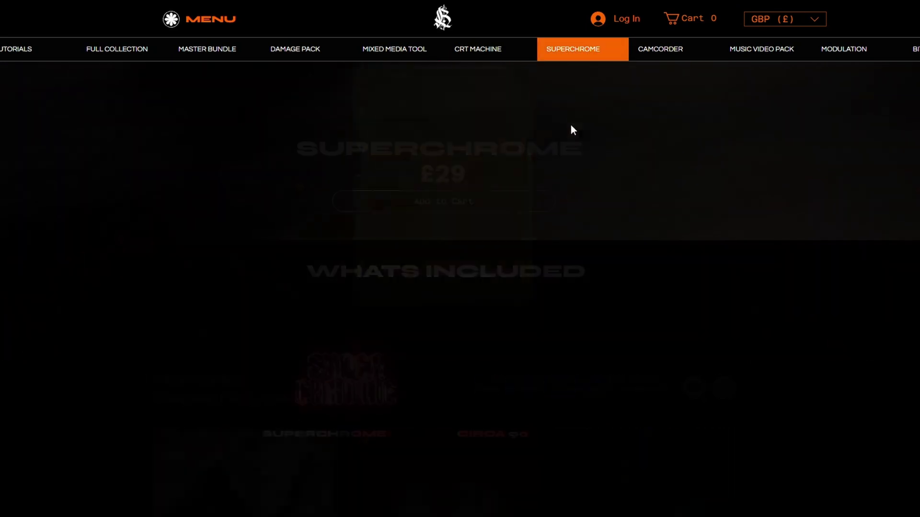
scroll(460, 287, down, 10)
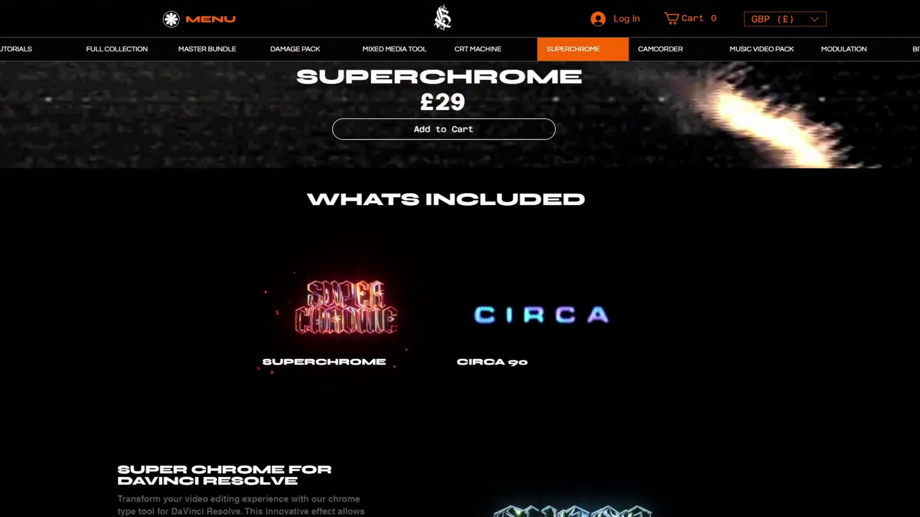
scroll(460, 288, down, 8)
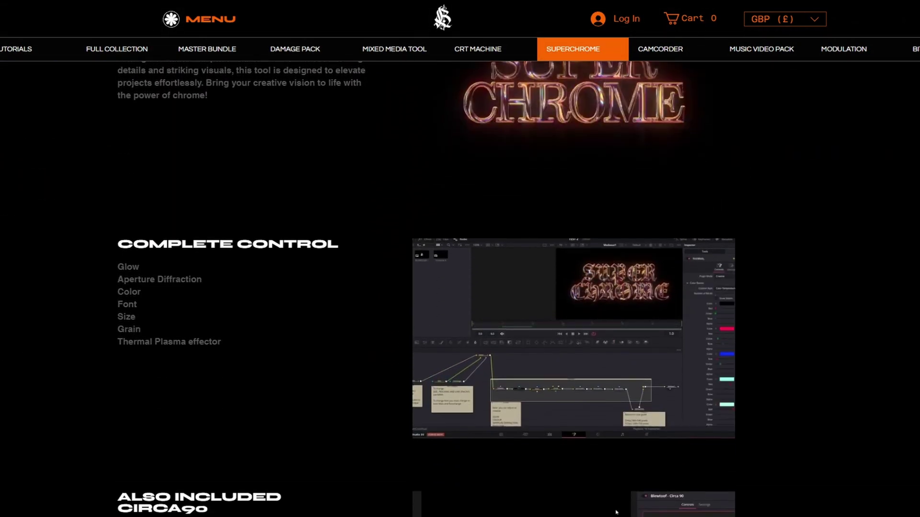
scroll(459, 287, down, 4)
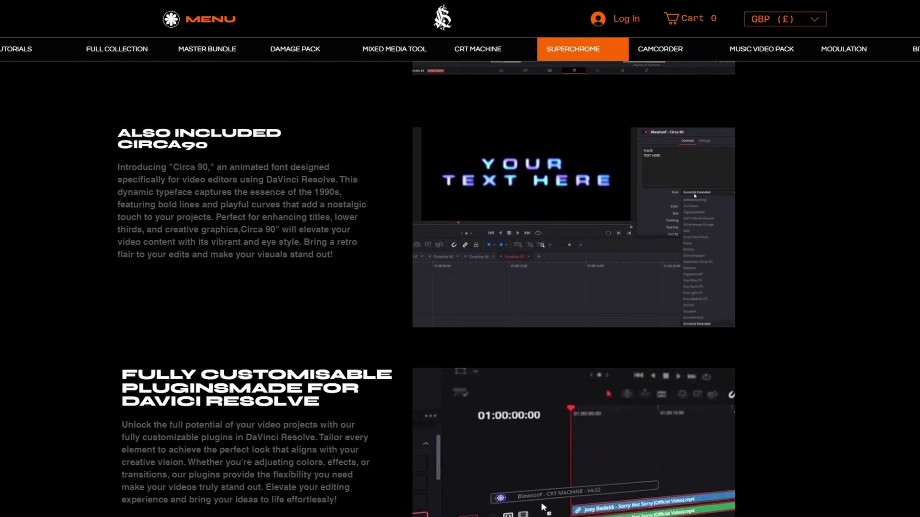